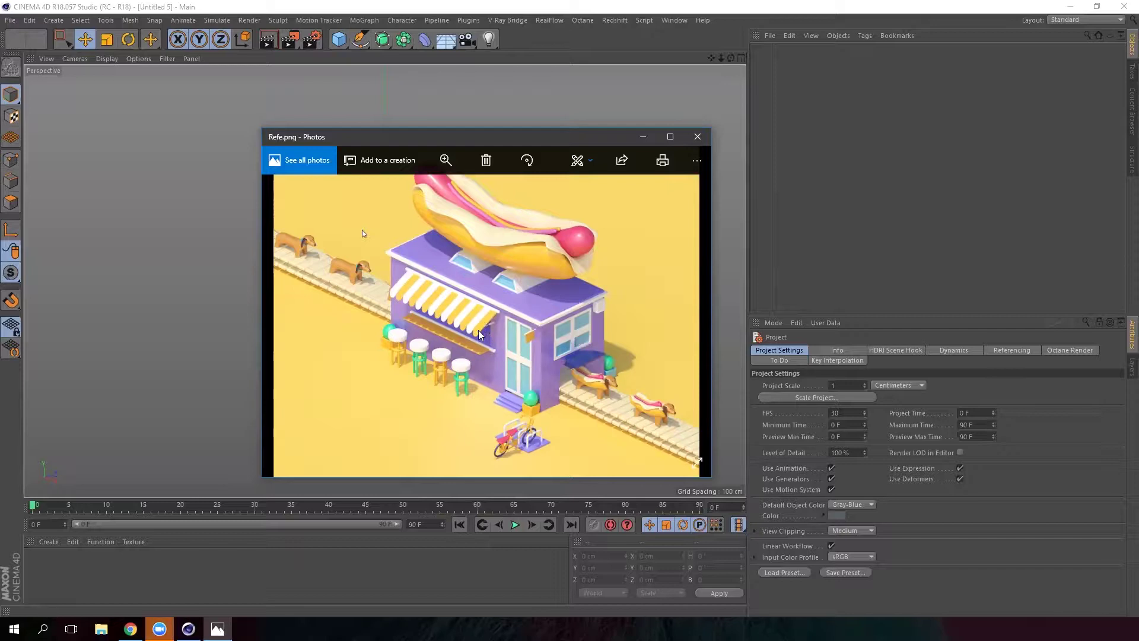
- Examine the hot dog stand in the Refe.png reference image
click(642, 137)
alt+drag(433, 259, 347, 237)
alt+drag(410, 321, 404, 273)
scroll(398, 267, up, 4)
click(218, 629)
key(alt+Tab)
click(643, 137)
alt+drag(414, 189, 318, 339)
- Add a disc primitive and show its polygon lines in the shaded viewport
drag(338, 40, 388, 77)
scroll(431, 305, up, 3)
scroll(433, 291, down, 3)
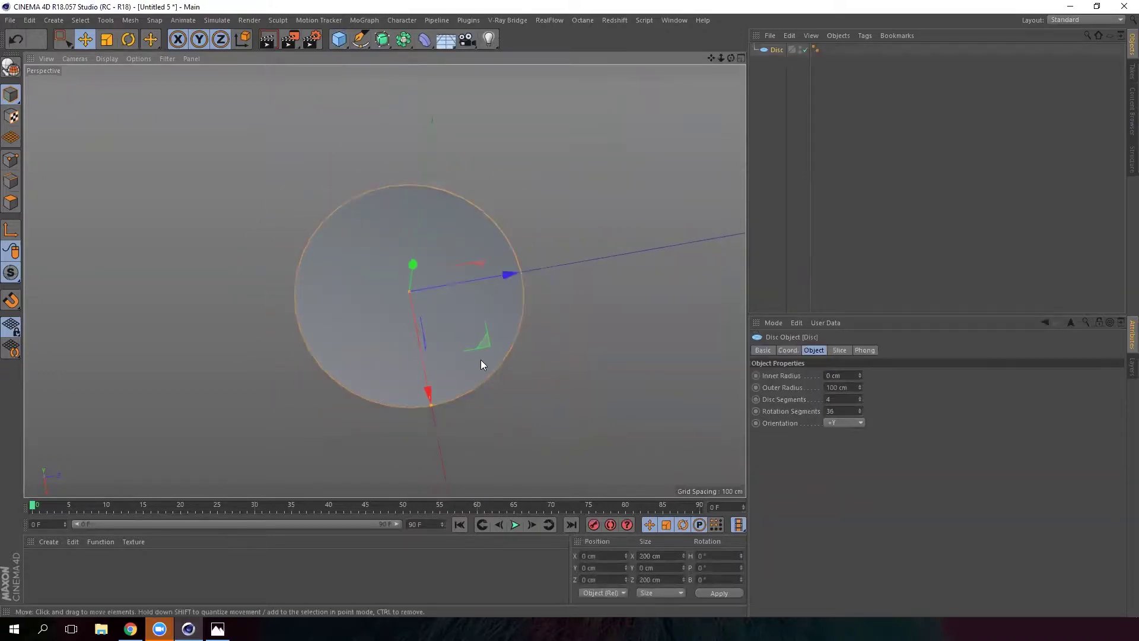
mouse_move(481, 361)
alt+mouse_down()
mouse_move(476, 214)
mouse_move(473, 361)
alt+mouse_up()
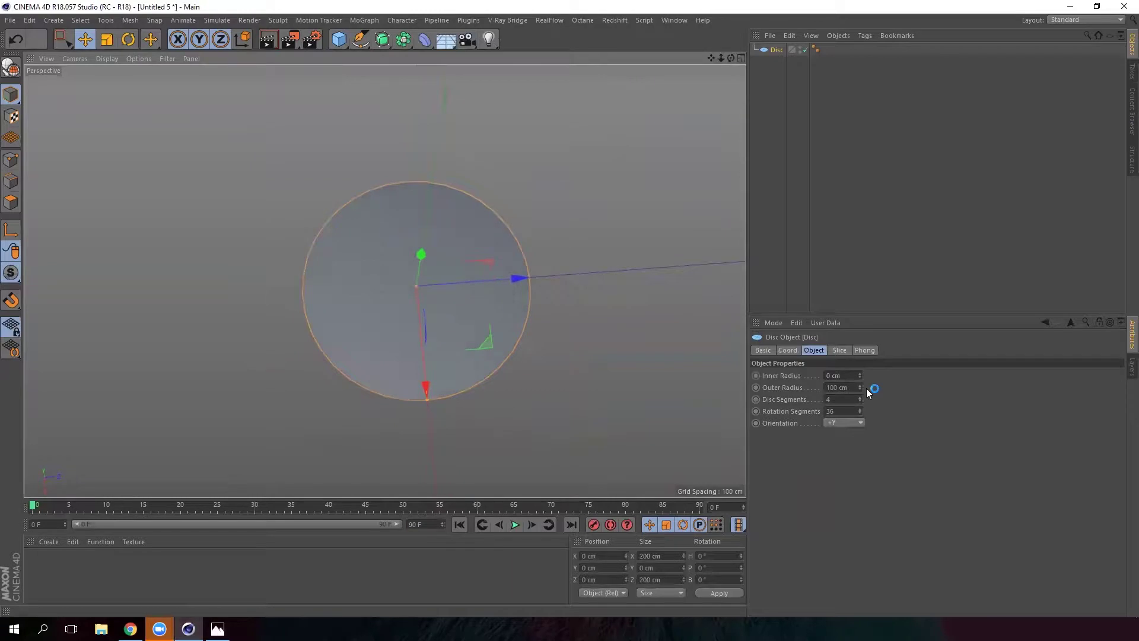
click(104, 60)
click(153, 88)
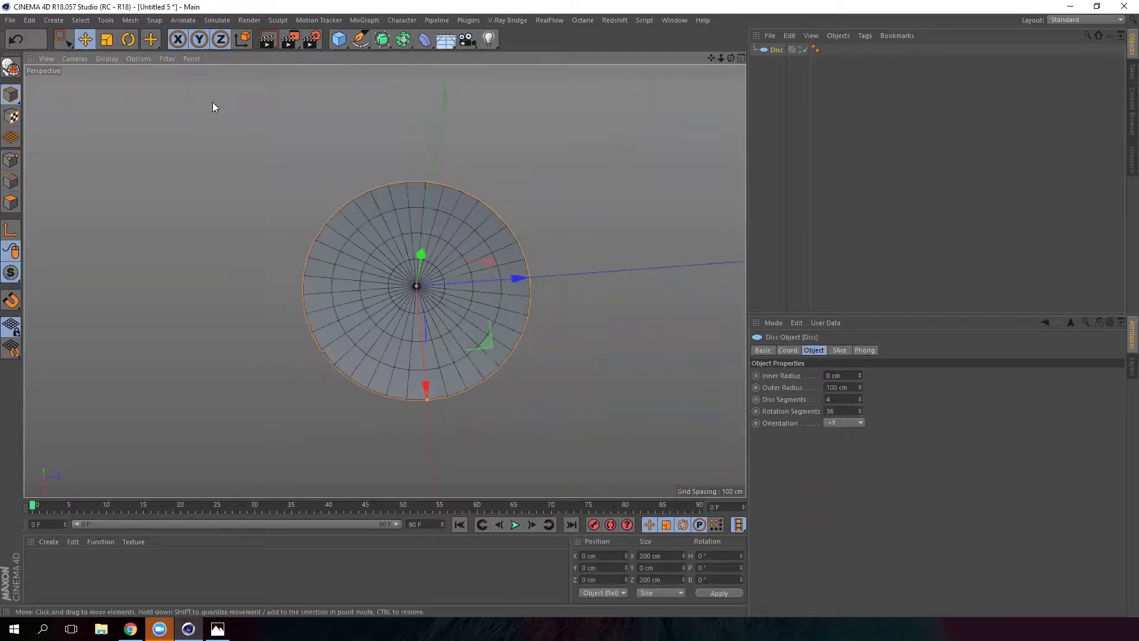
- Set the disc to 1 disc segment and 8 rotation segments
scroll(381, 283, up, 3)
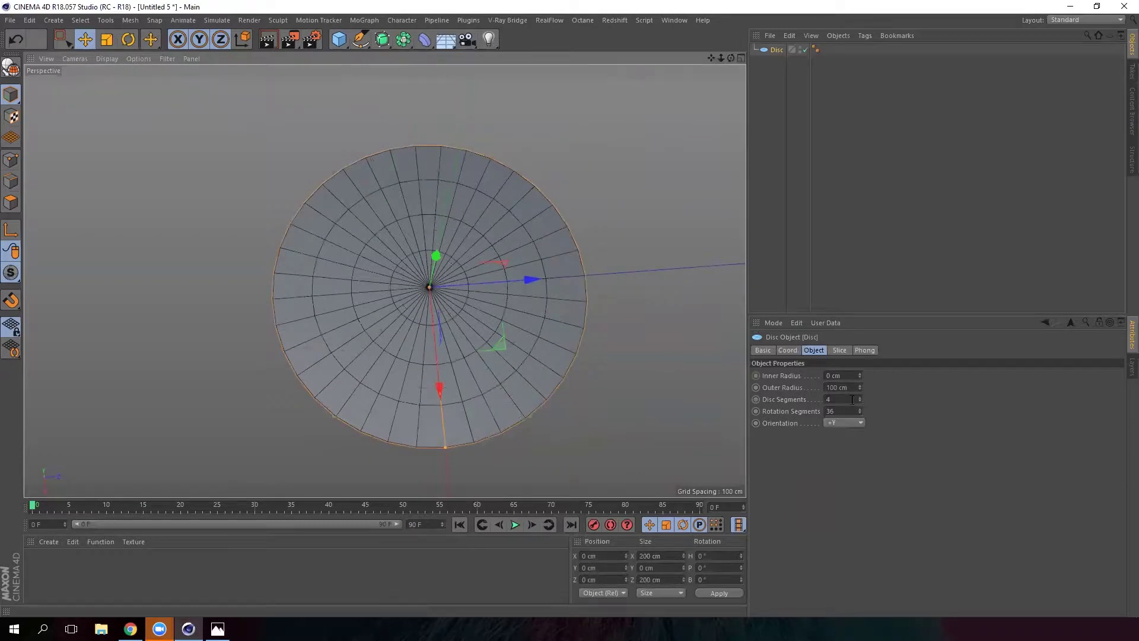
drag(835, 399, 768, 400)
text(1)
key(Return)
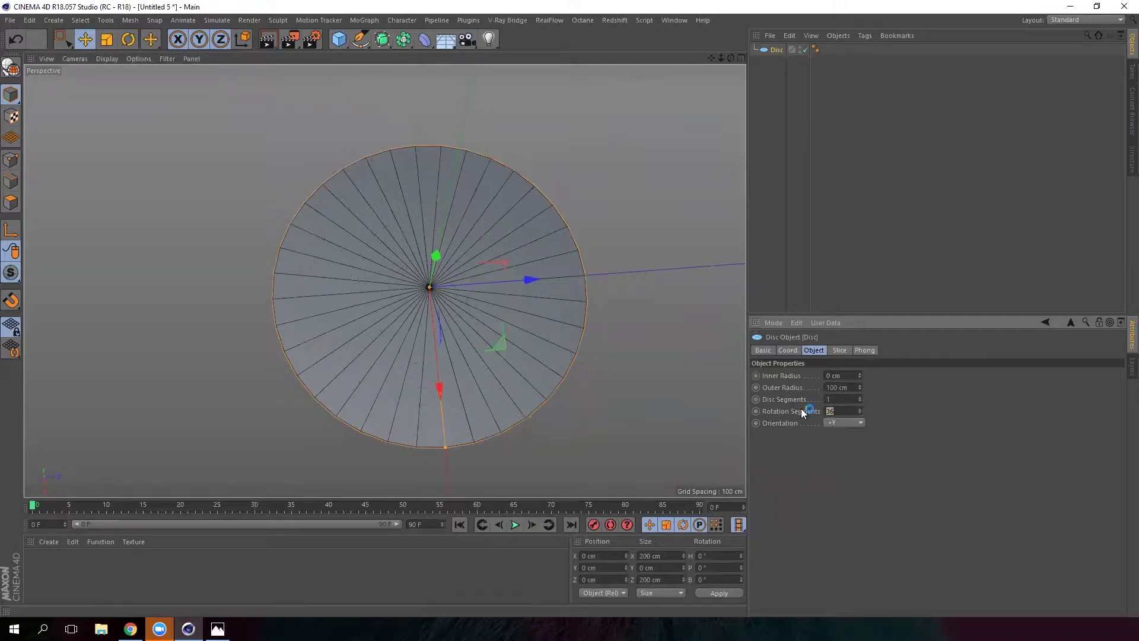
key(Return)
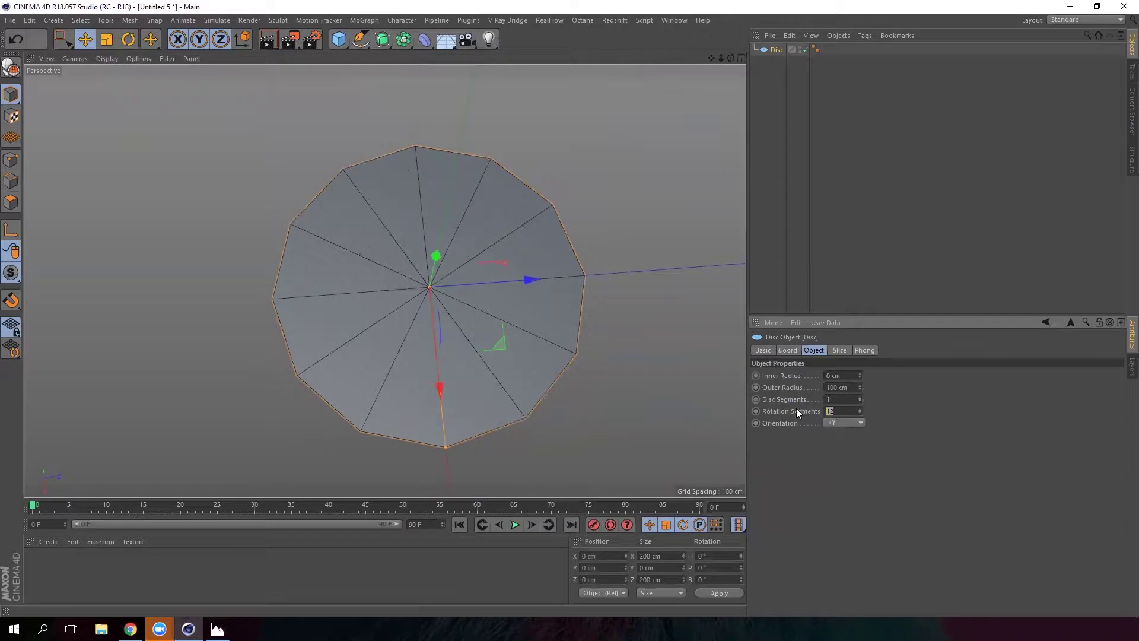
key(Return)
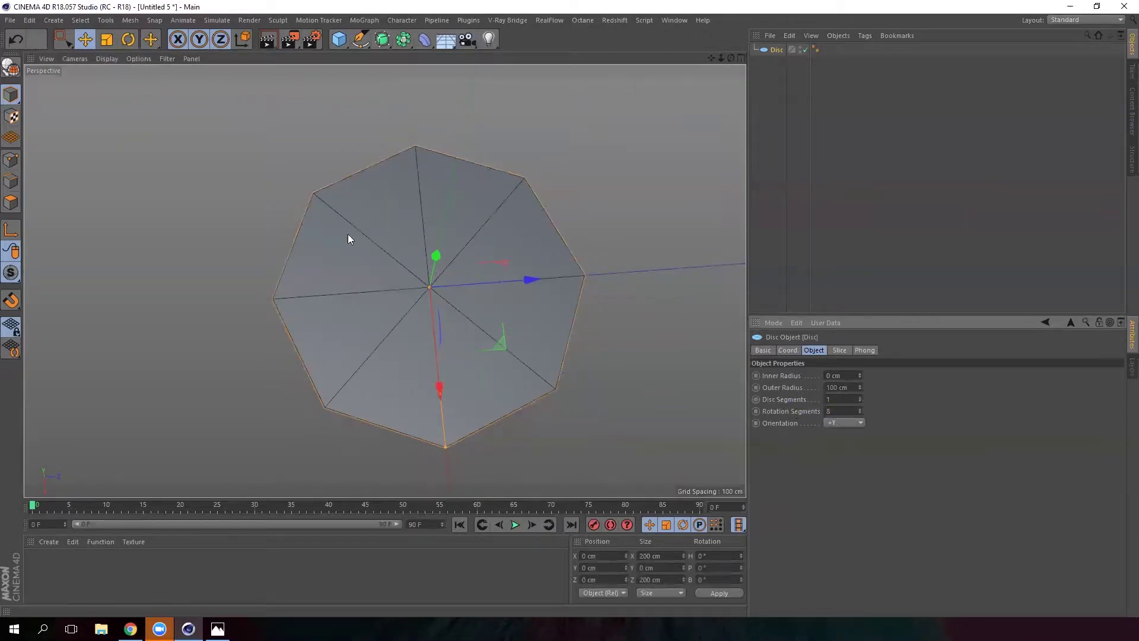
- Make the disc editable and delete the four polygons on its positive Z side
alt+drag(346, 233, 259, 246)
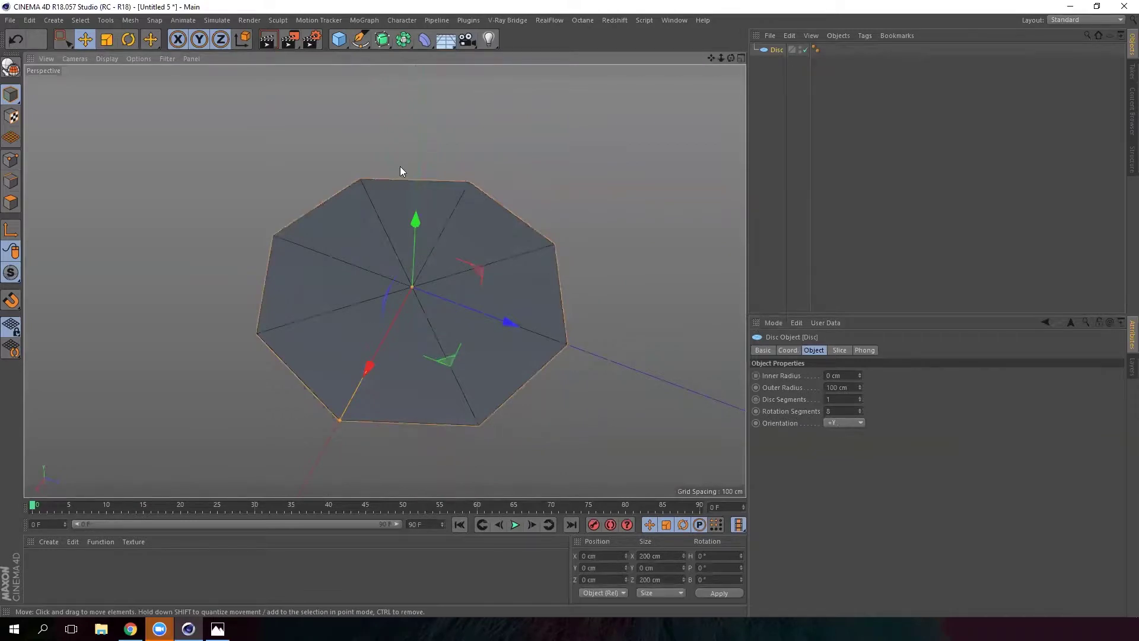
click(12, 70)
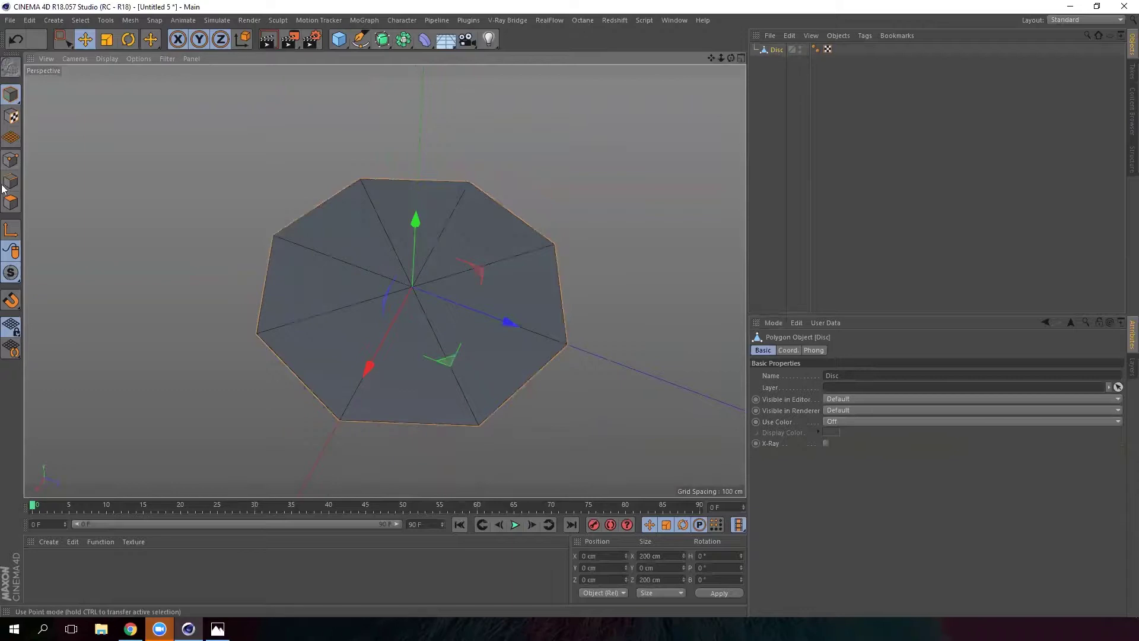
click(11, 202)
drag(65, 36, 101, 49)
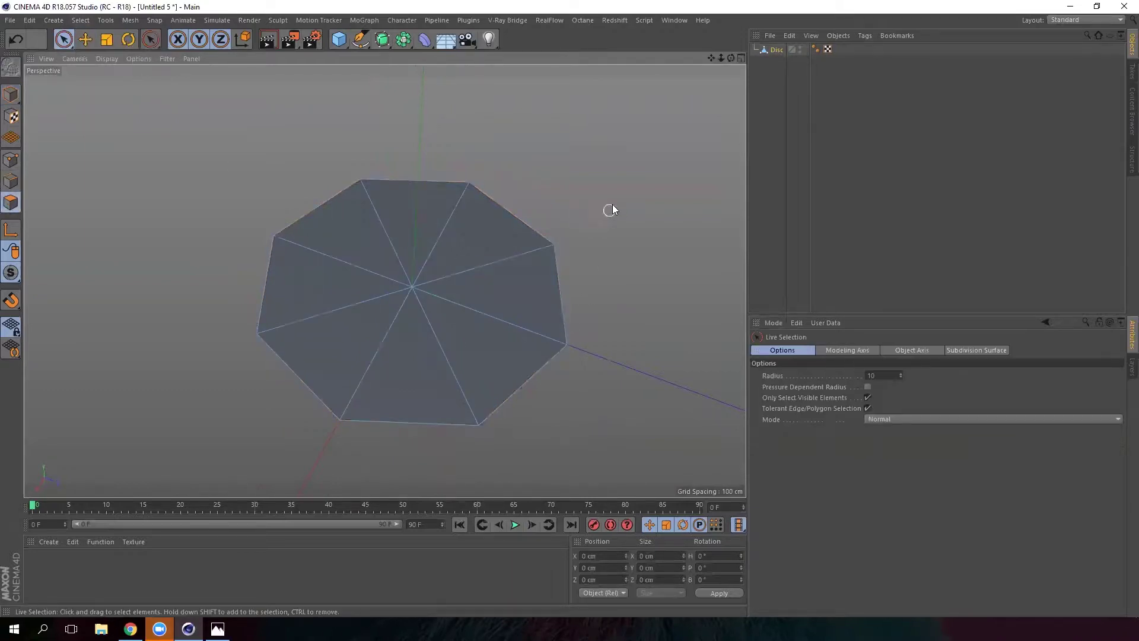
mouse_move(597, 218)
mouse_down()
mouse_move(460, 304)
mouse_move(548, 190)
mouse_up()
key(Delete)
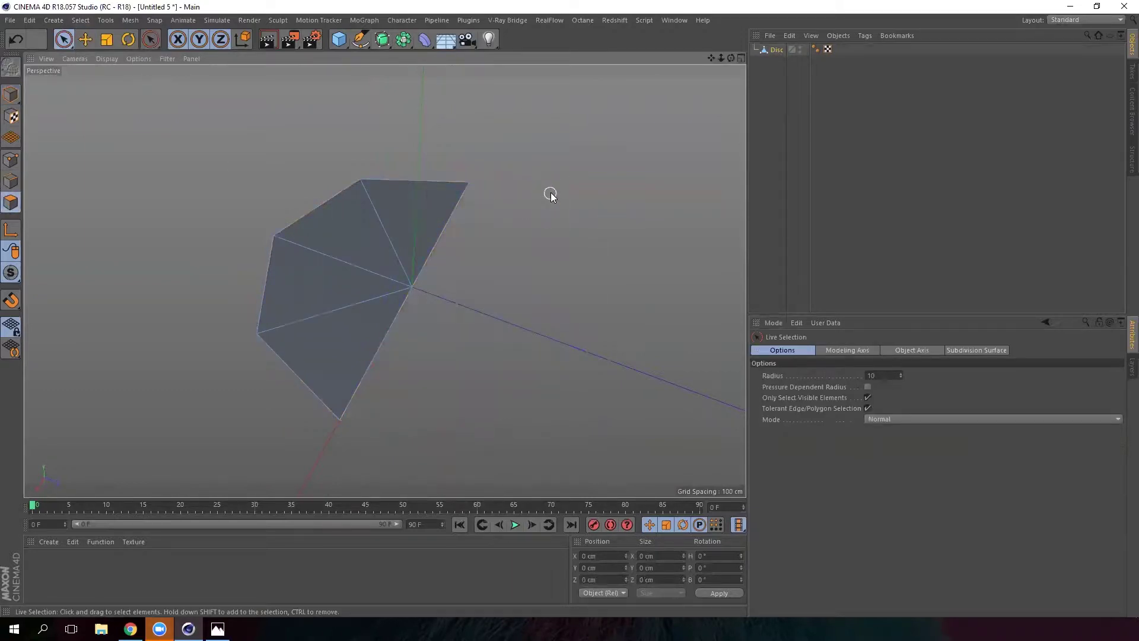
- Extrude the two straight cut edges of the half disc about 504 cm along the Z axis to form a long strip
click(85, 39)
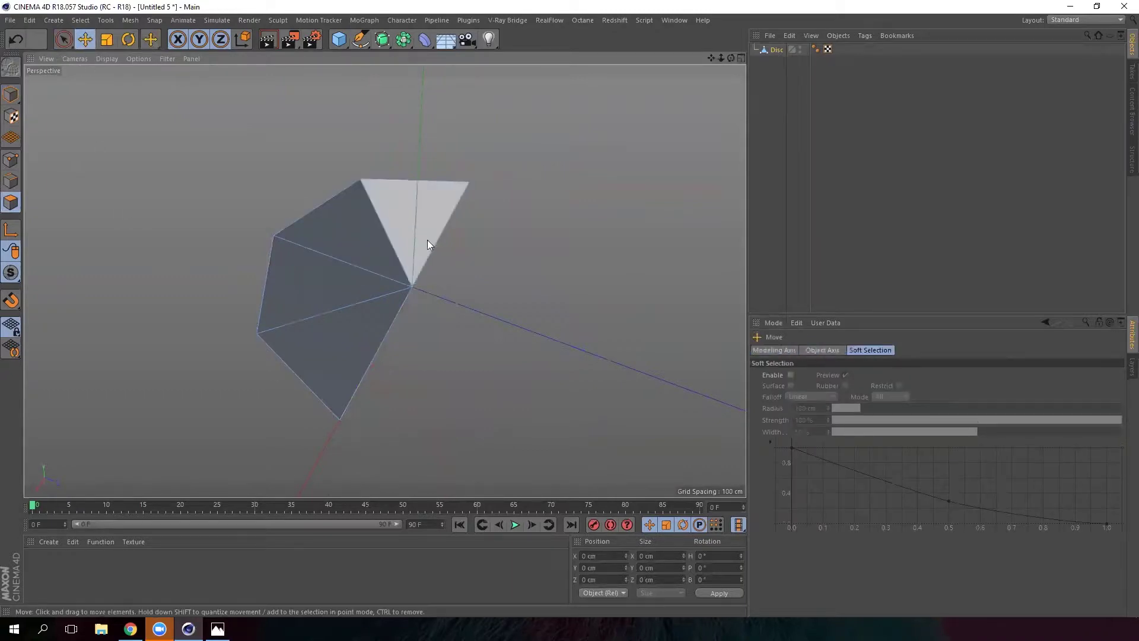
click(11, 181)
click(444, 239)
shift+click(379, 361)
alt+right_drag(488, 318, 473, 340)
alt+drag(460, 355, 484, 224)
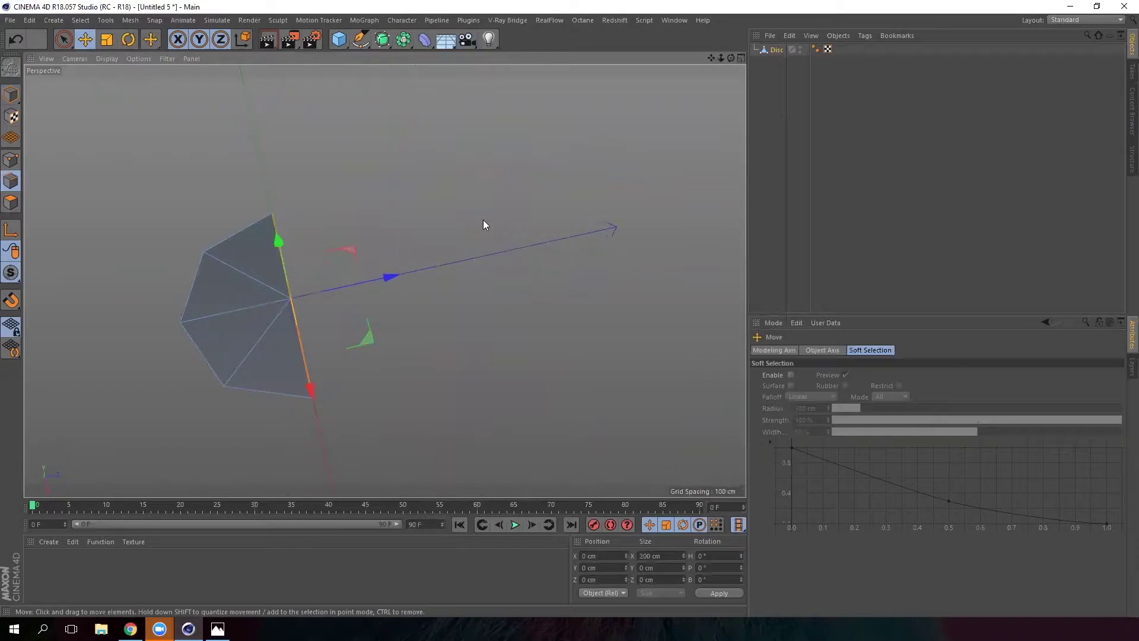
ctrl+drag(389, 277, 883, 209)
alt+right_drag(375, 283, 594, 295)
alt+middle_drag(567, 295, 490, 325)
alt+drag(472, 343, 430, 260)
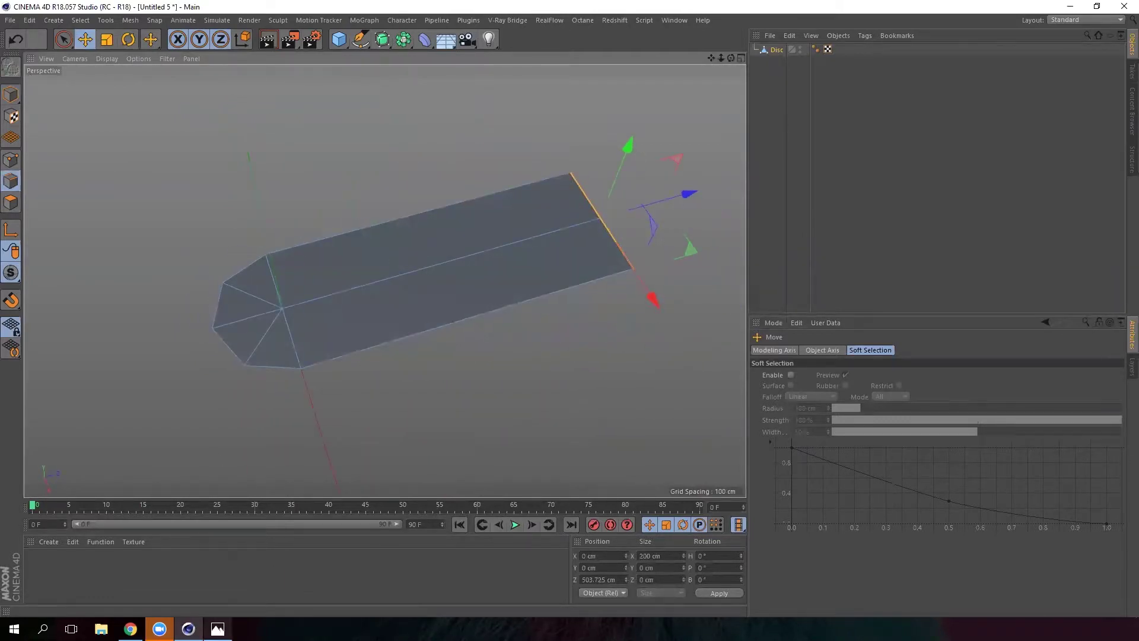
- Select the strip's two long side edges together with its rounded outline, and switch the interface to the Model layout
click(217, 628)
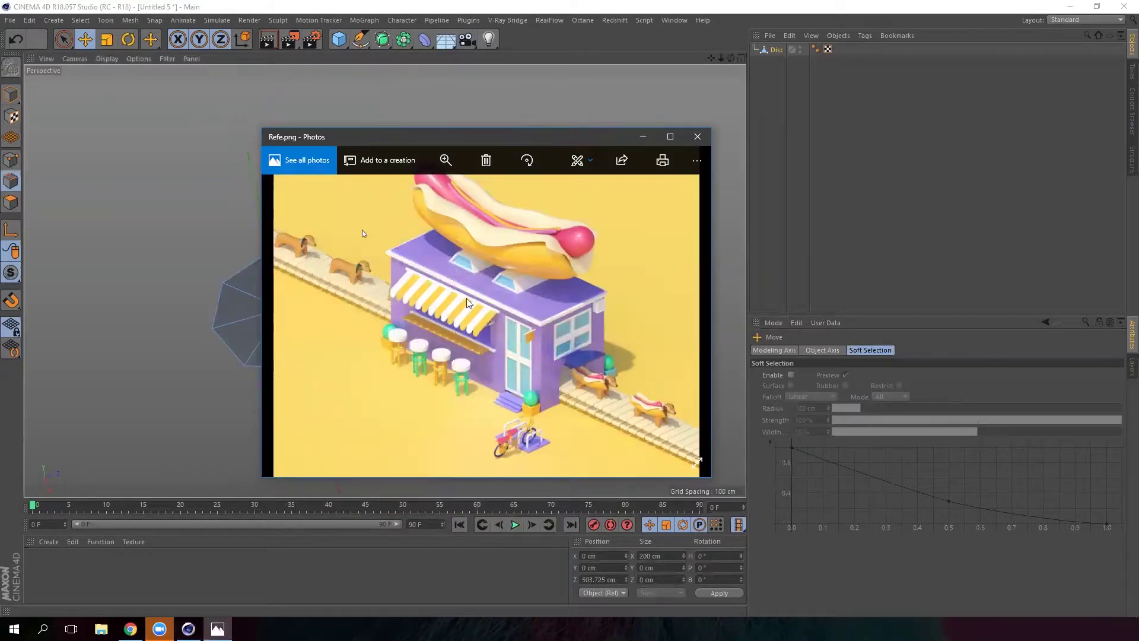
click(642, 140)
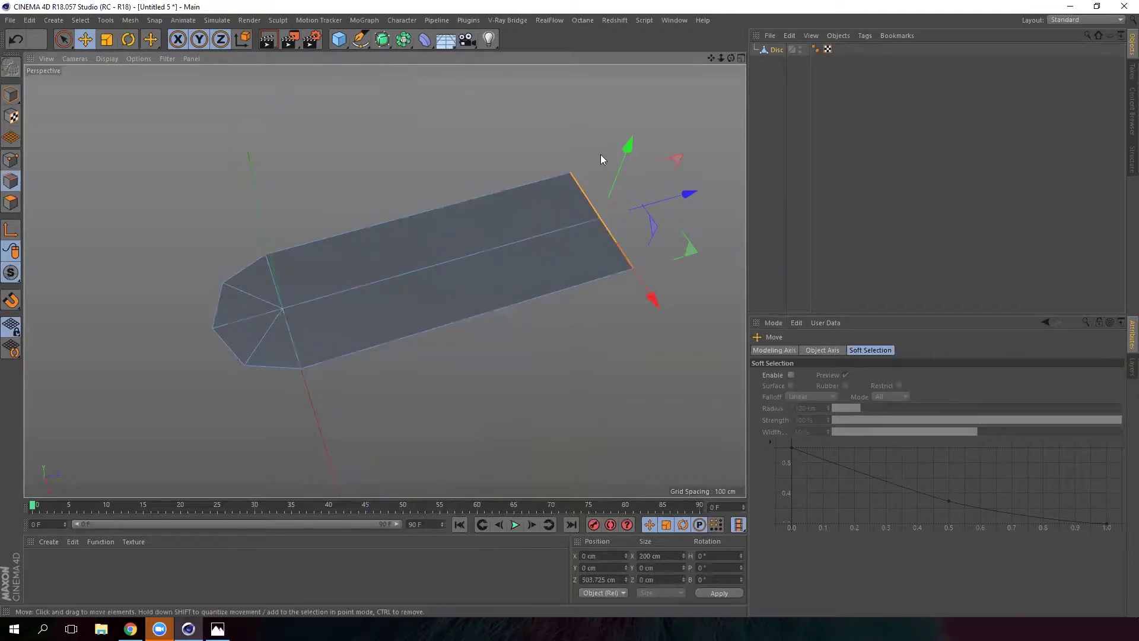
click(553, 172)
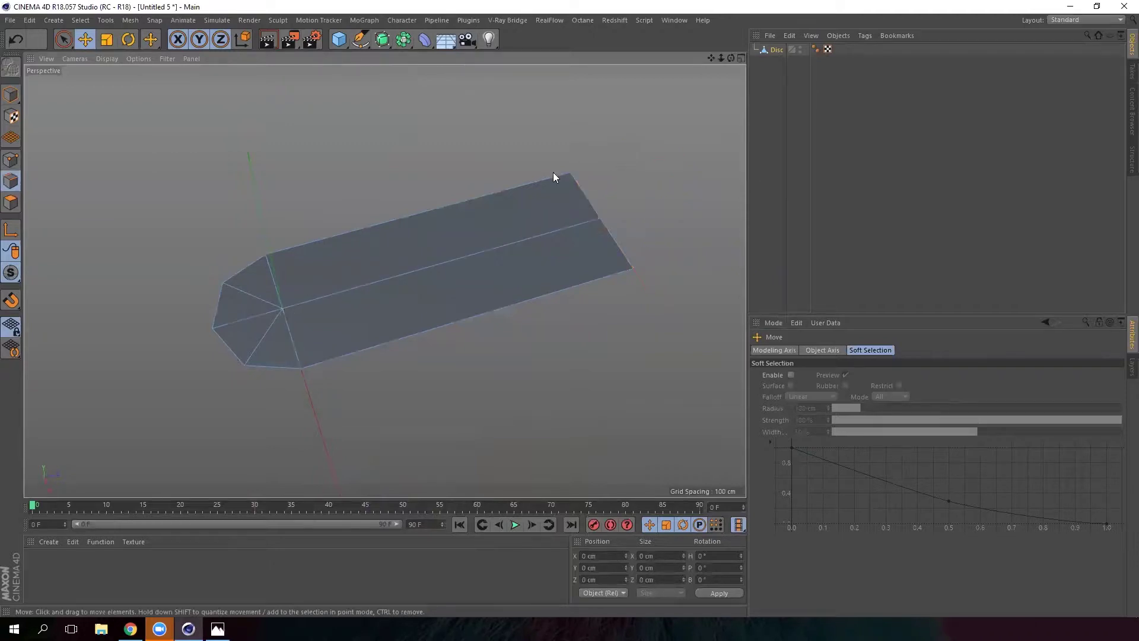
double_click(361, 225)
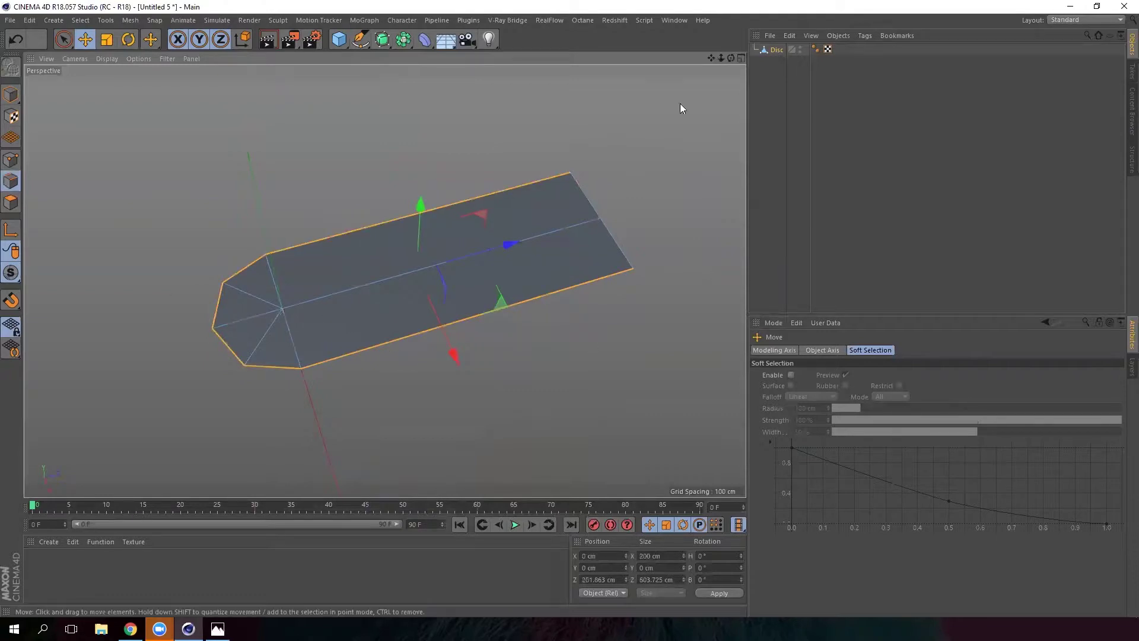
click(1063, 21)
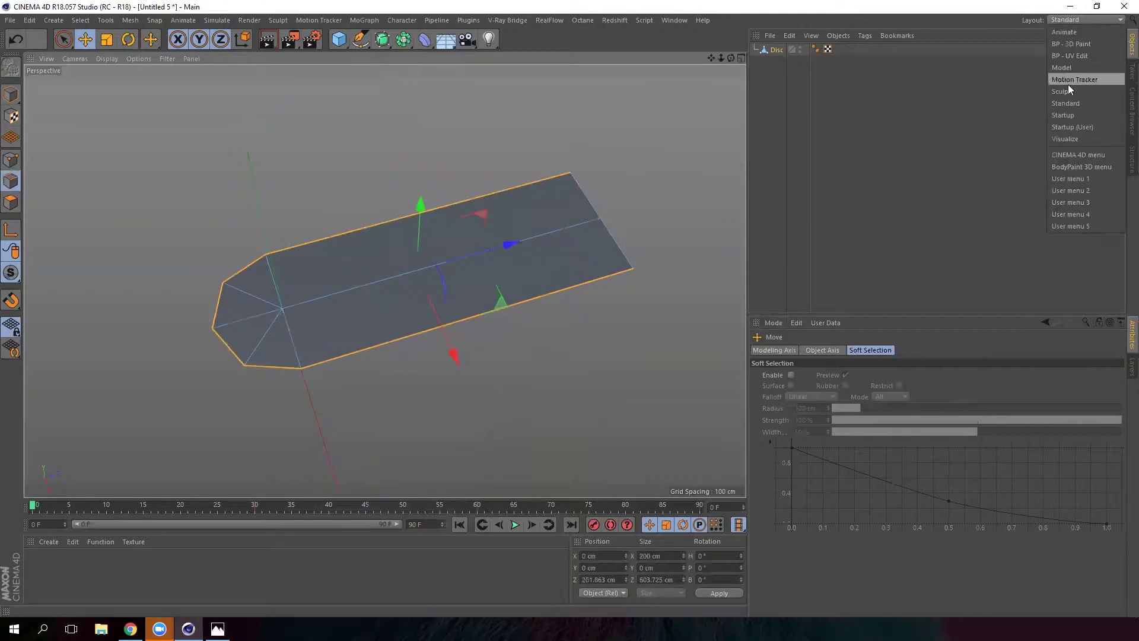
click(1075, 66)
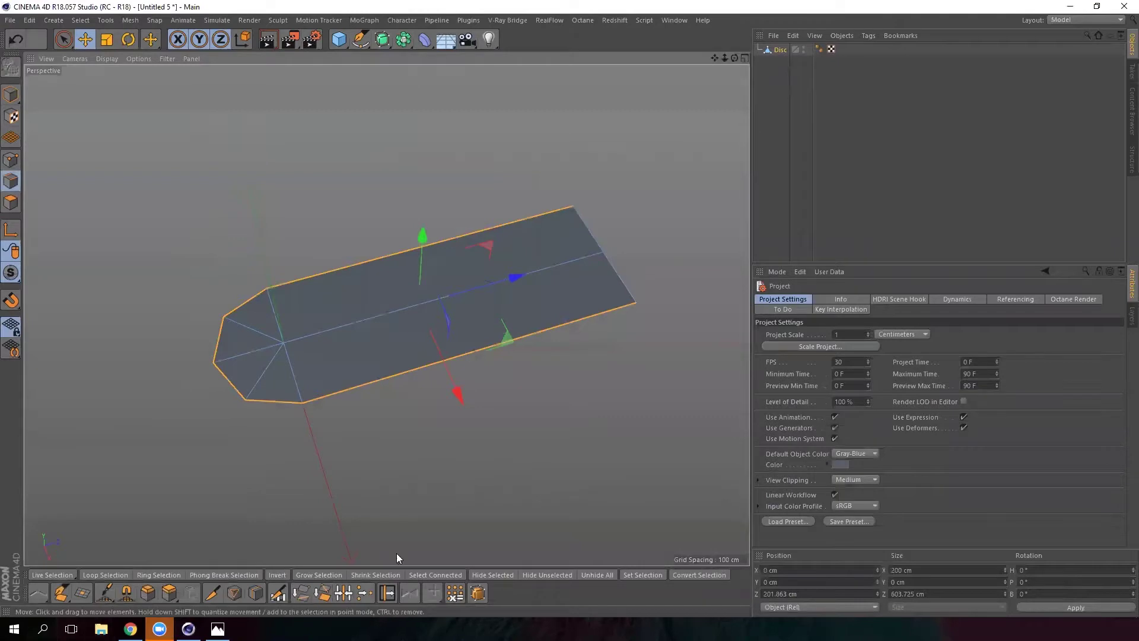
- Clone the selected outline edges inward by about 15 cm with the Edge Slide tool
click(387, 592)
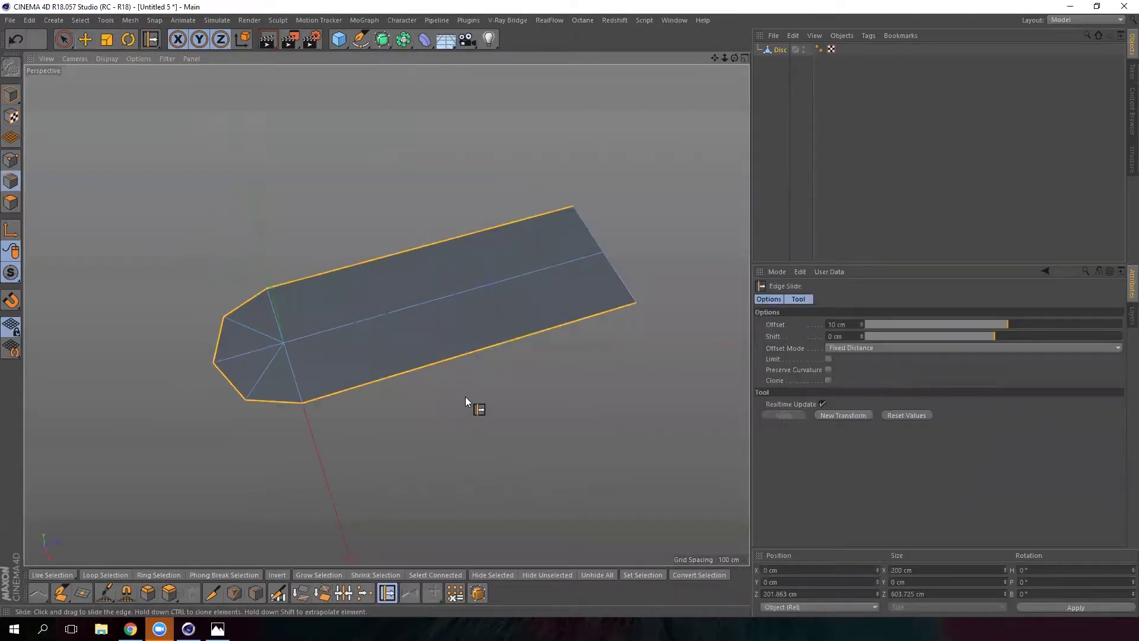
drag(684, 282, 584, 282)
key(ctrl+z)
alt+drag(554, 380, 399, 331)
alt+middle_drag(400, 330, 401, 267)
mouse_move(457, 311)
shift+mouse_down()
mouse_move(409, 318)
mouse_move(479, 314)
shift+mouse_up()
click(458, 339)
mouse_move(460, 357)
ctrl+mouse_down()
mouse_move(573, 355)
mouse_move(537, 354)
mouse_move(548, 356)
ctrl+mouse_up()
alt+drag(376, 394, 516, 374)
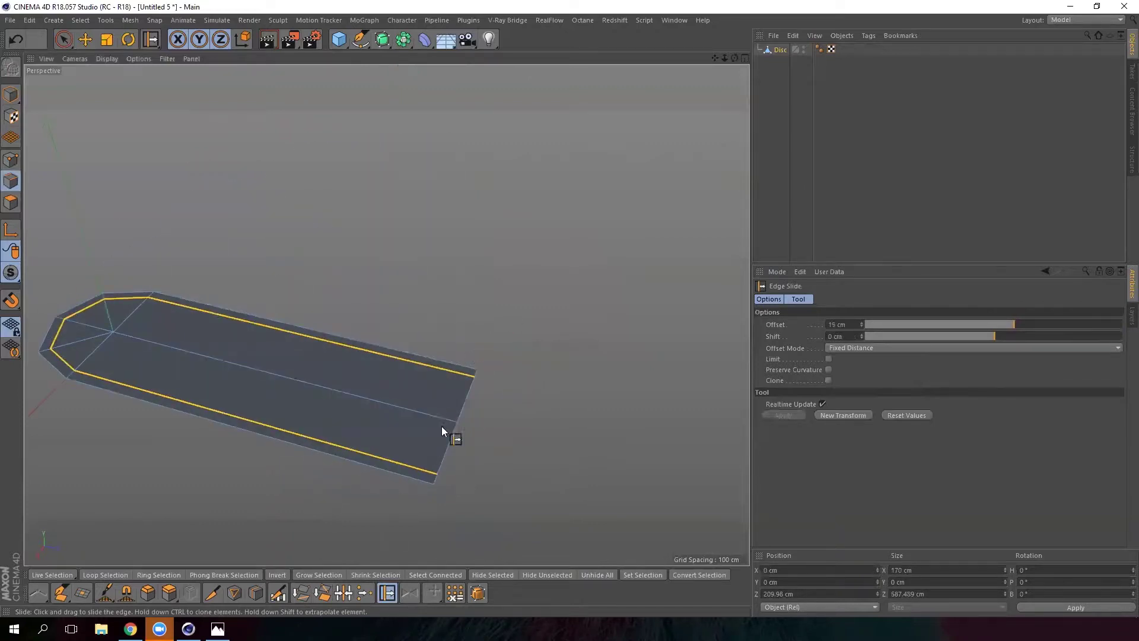
- Cut an edge loop across the strip about 13.6 cm from its straight end with Loop/Path Cut
right_click(552, 337)
click(604, 431)
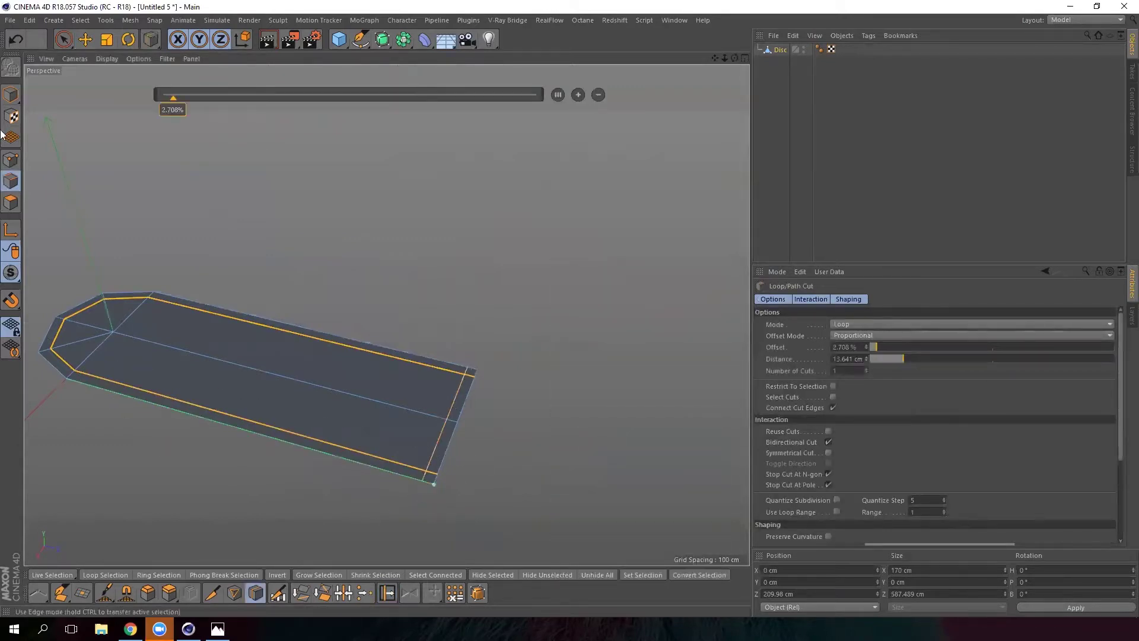
click(85, 39)
- Examine the strip's interior edges, particularly the diagonals at the rounded end and the centre line
alt+middle_drag(245, 222, 450, 168)
alt+drag(450, 169, 386, 249)
alt+middle_drag(386, 249, 187, 219)
alt+middle_drag(333, 271, 378, 304)
alt+drag(379, 309, 416, 264)
click(451, 268)
shift+click(423, 356)
alt+drag(379, 367, 453, 341)
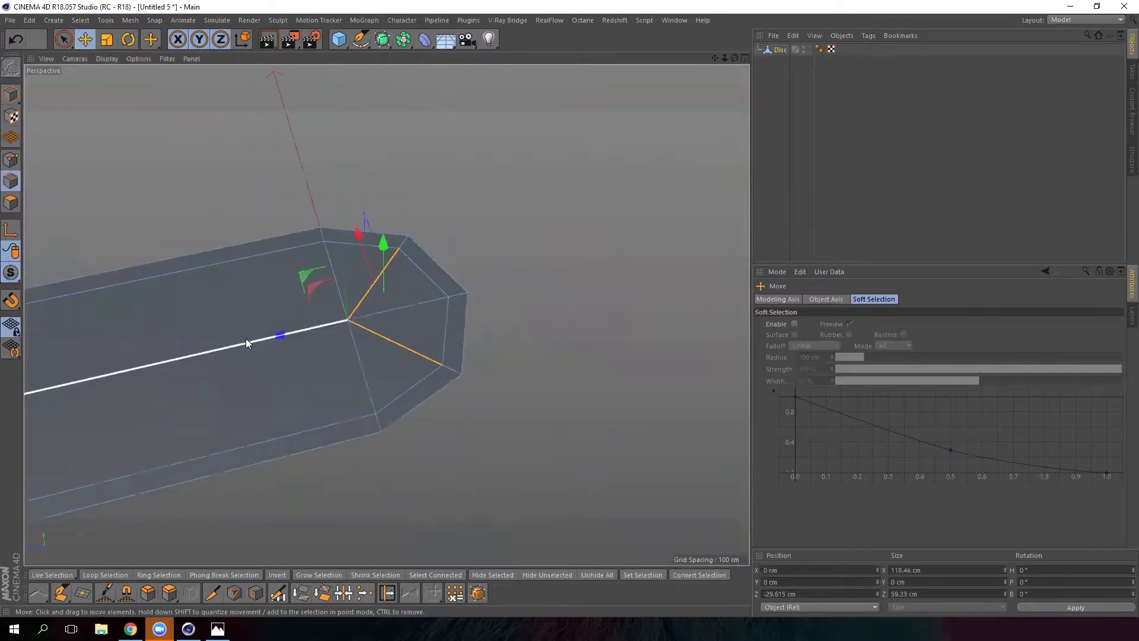
alt+drag(252, 336, 568, 275)
alt+right_drag(568, 271, 444, 267)
alt+drag(387, 314, 438, 255)
click(488, 168)
alt+drag(617, 273, 477, 302)
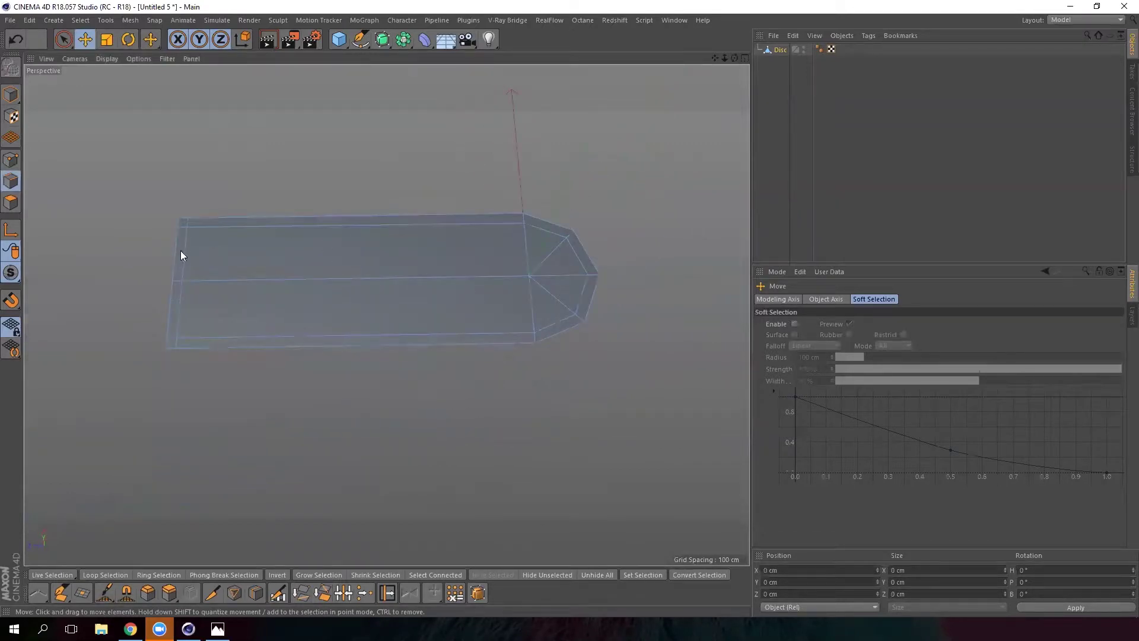
click(216, 225)
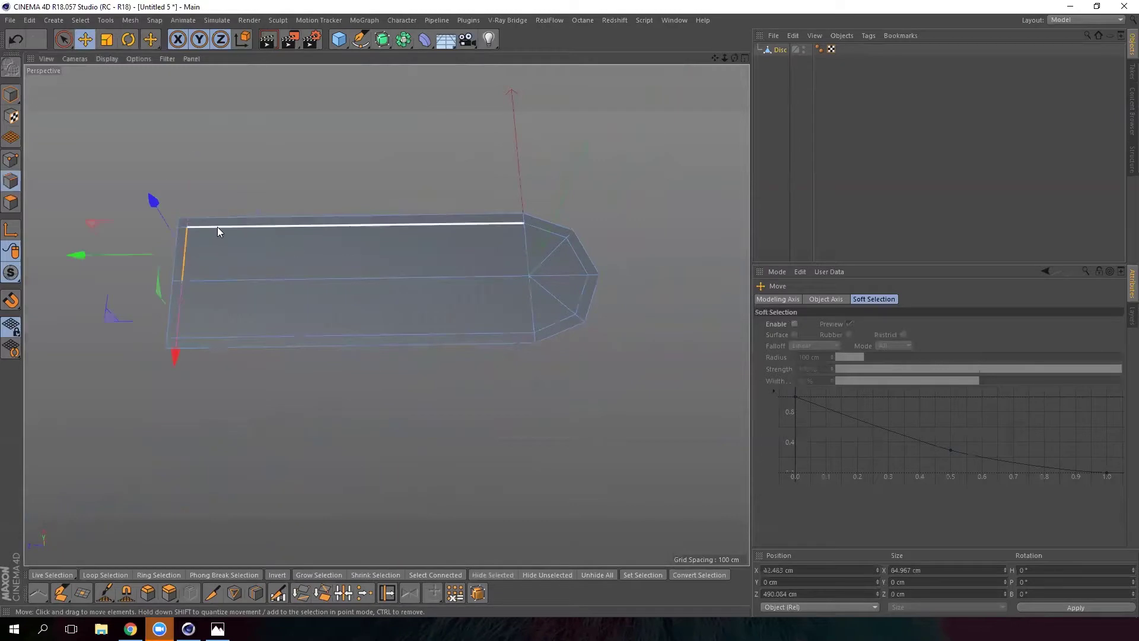
click(523, 242)
click(497, 277)
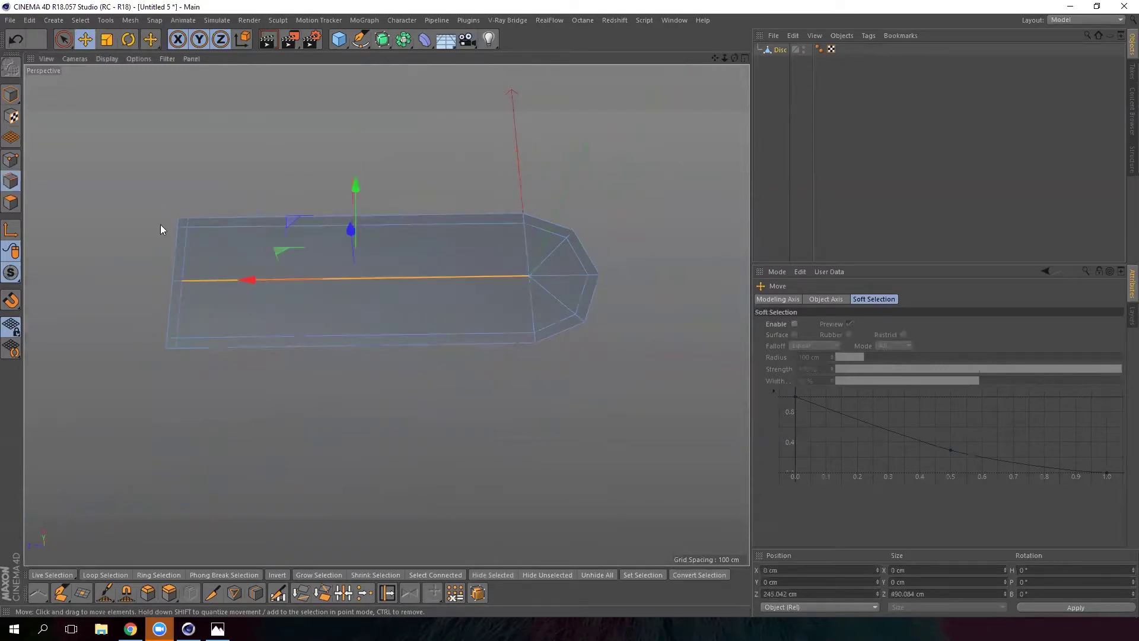
scroll(558, 255, up, 3)
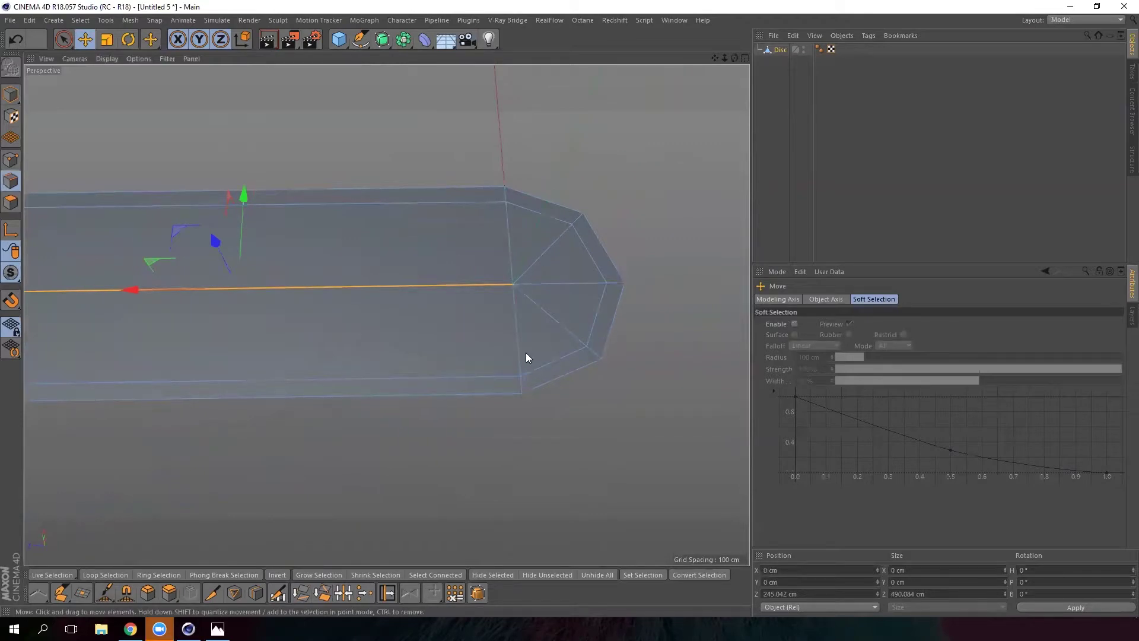
- Dissolve the two diagonal edges inside the strip's rounded end
click(555, 246)
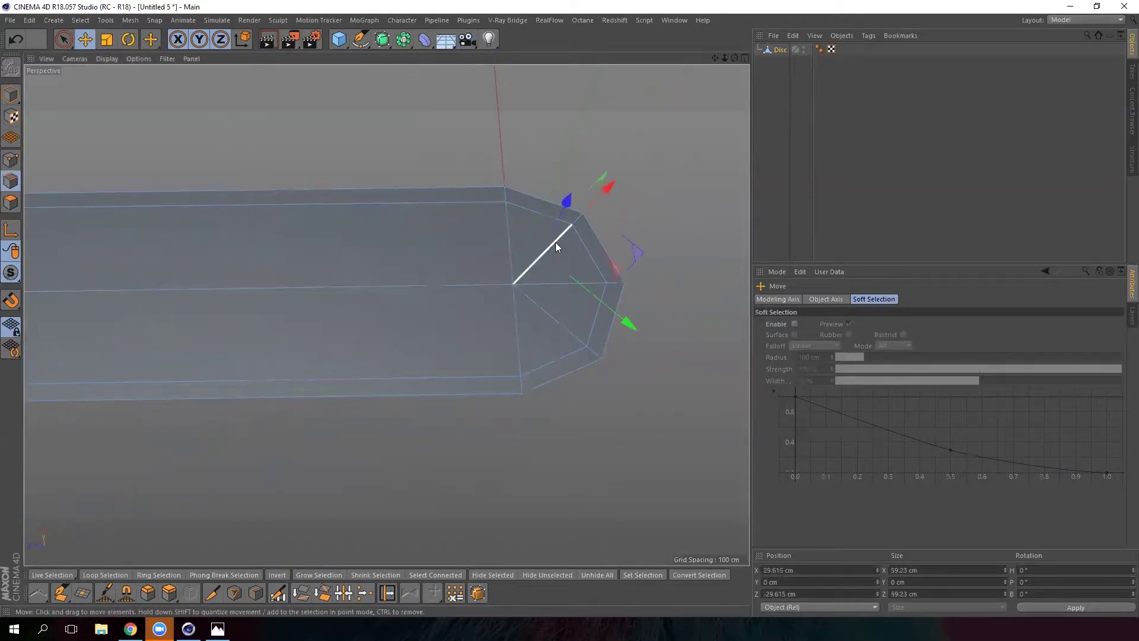
right_click(556, 247)
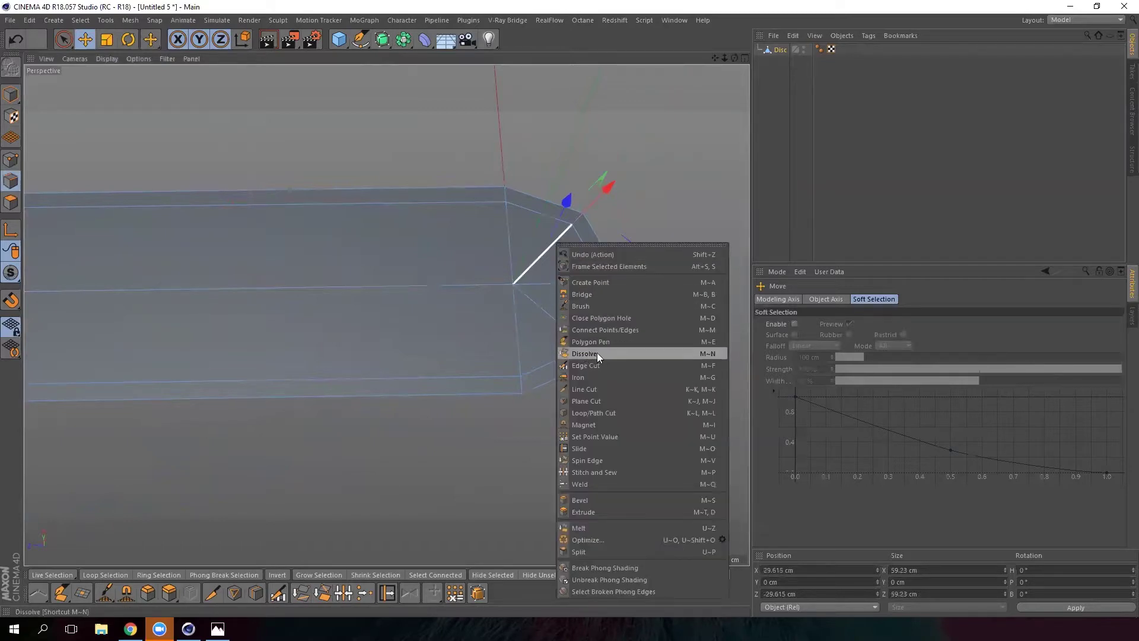
click(597, 354)
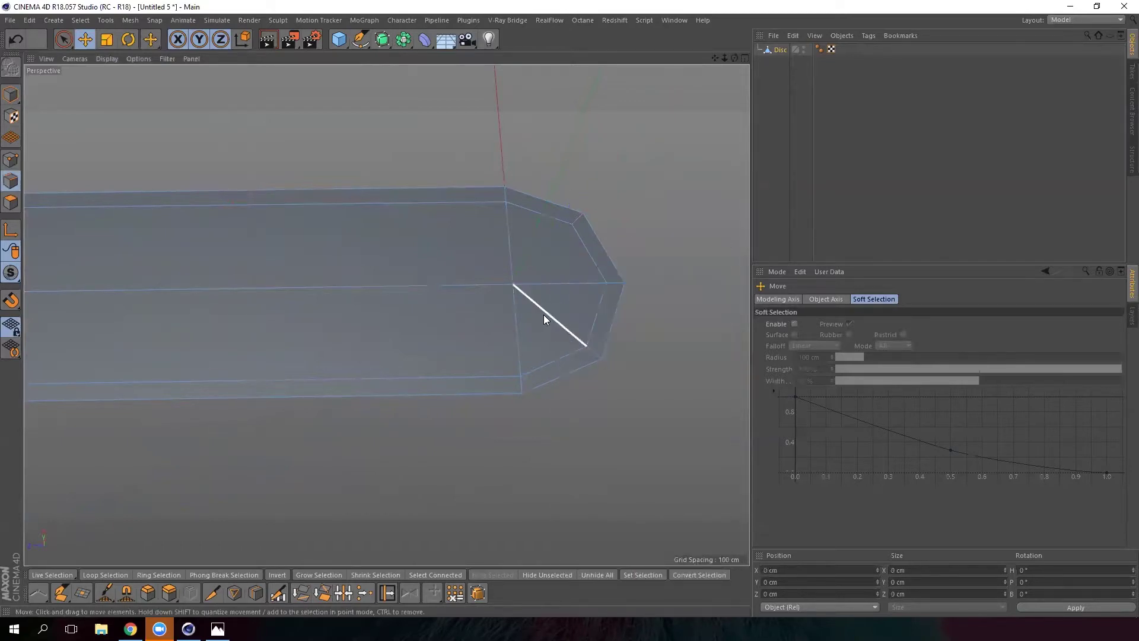
click(543, 314)
right_click(543, 315)
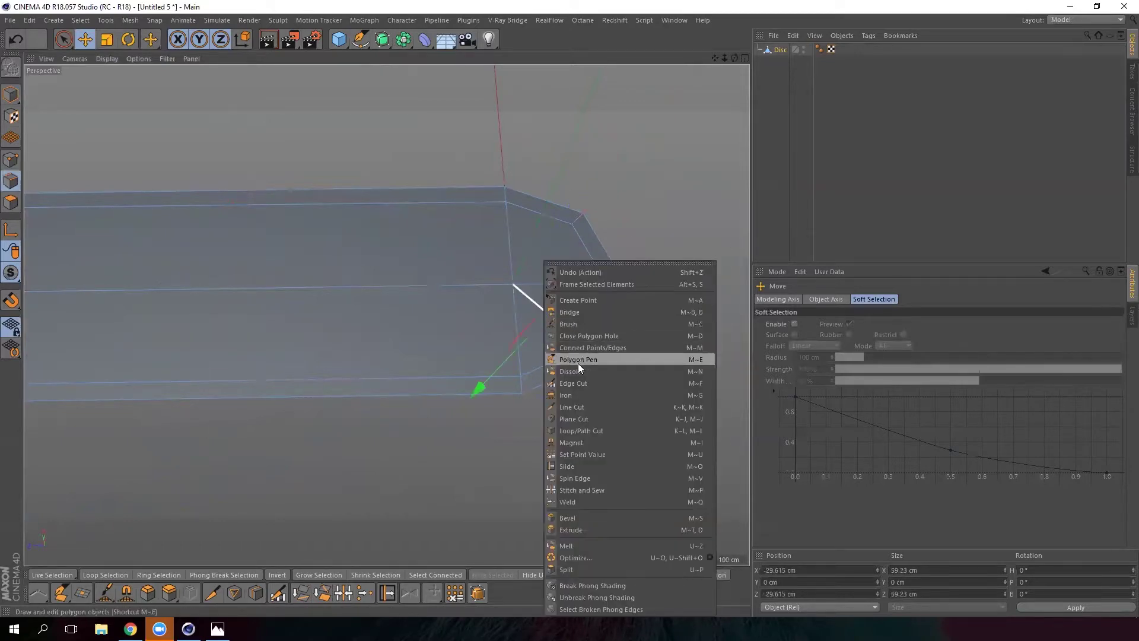
click(578, 370)
- Cut an edge loop across the strip just behind its rounded end with Loop/Path Cut, at about 92% offset
alt+right_drag(509, 226, 468, 279)
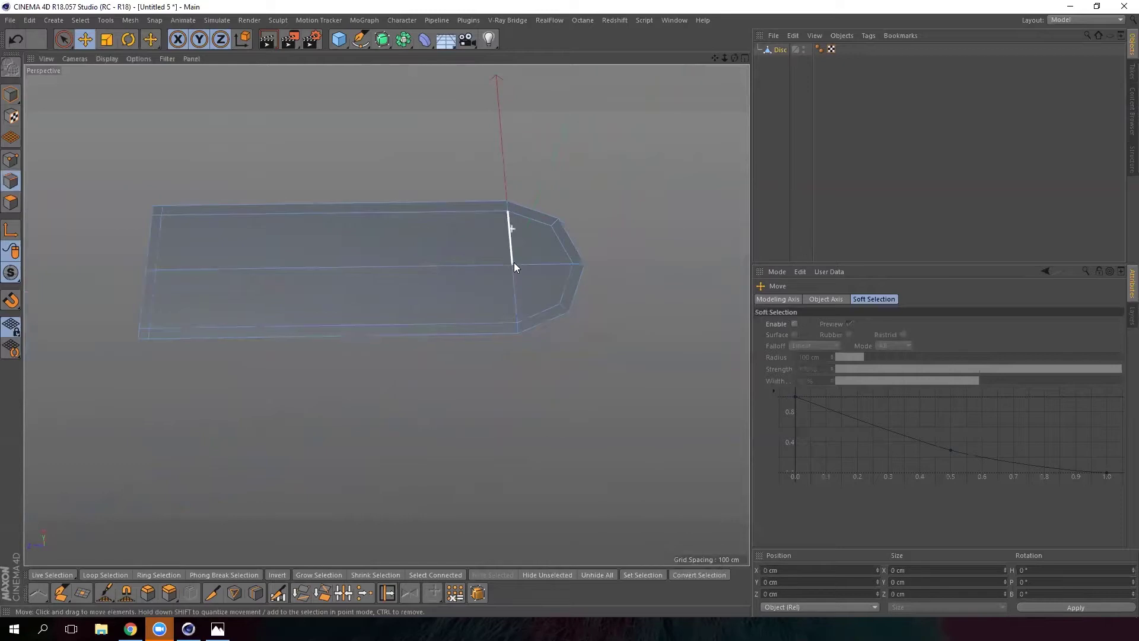
alt+drag(440, 277, 677, 182)
alt+drag(386, 314, 393, 279)
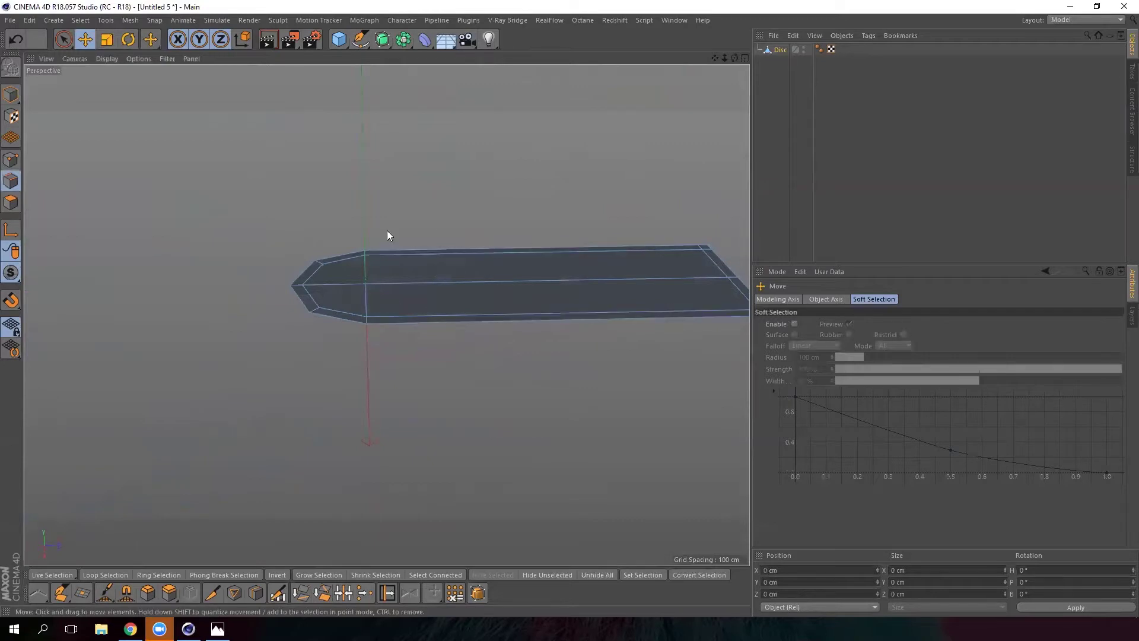
right_click(409, 371)
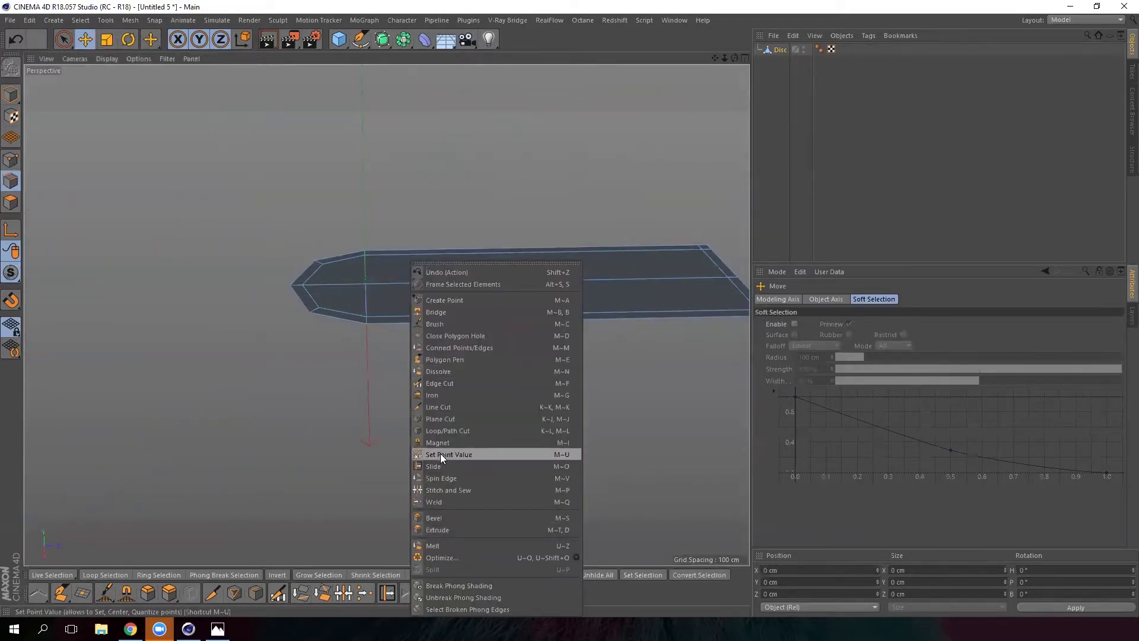
click(445, 429)
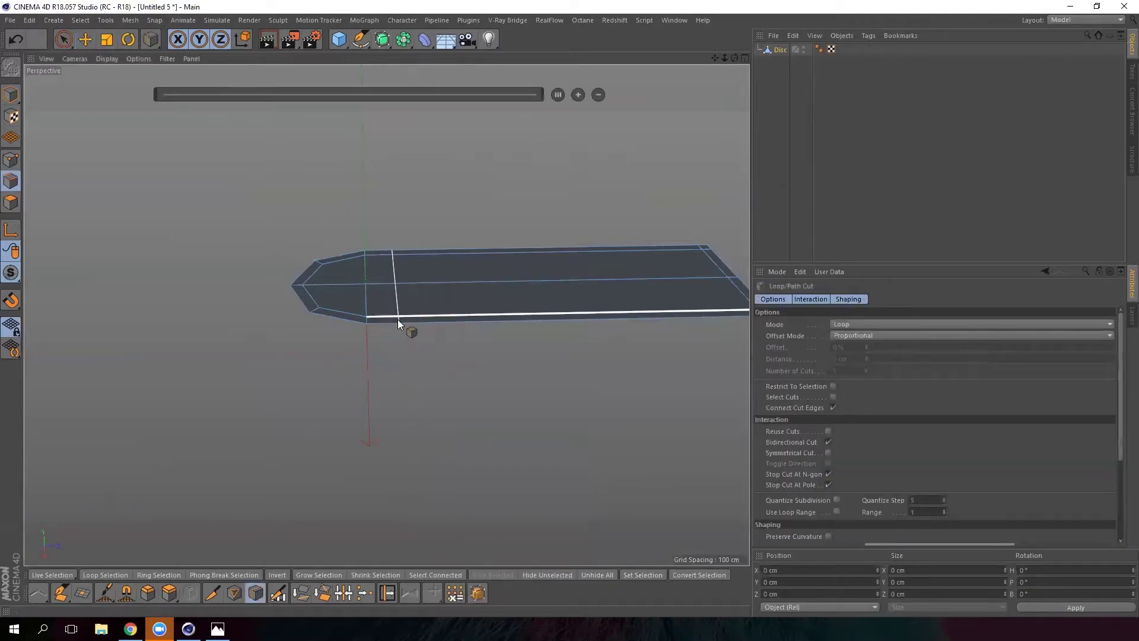
click(397, 319)
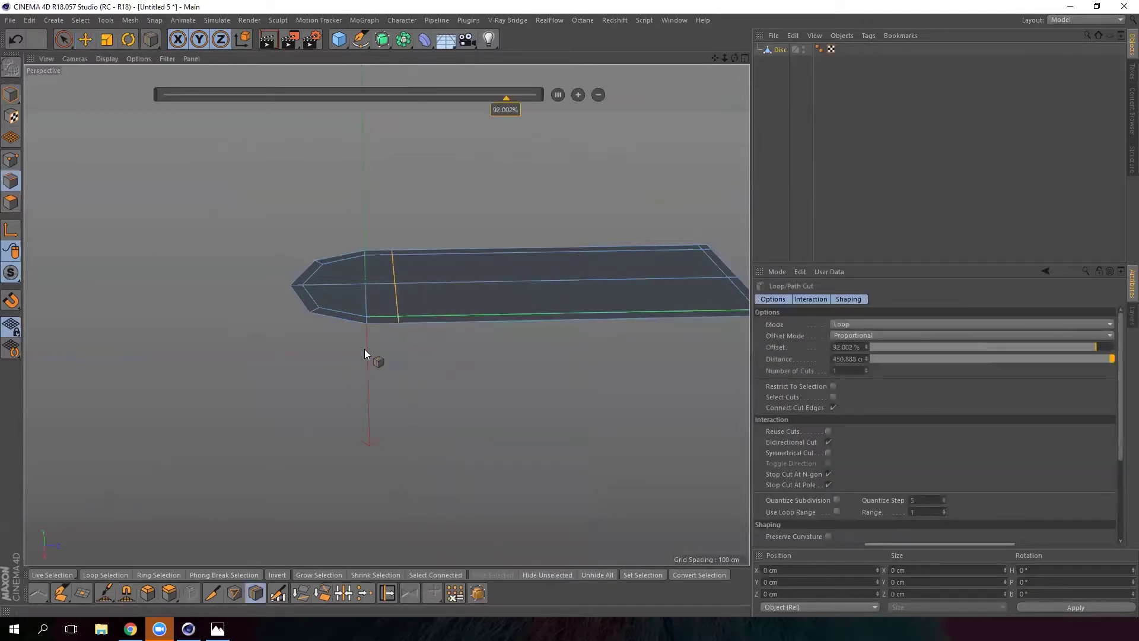
- Select all points of the strip and run Optimize to remove stray points
click(64, 40)
click(11, 161)
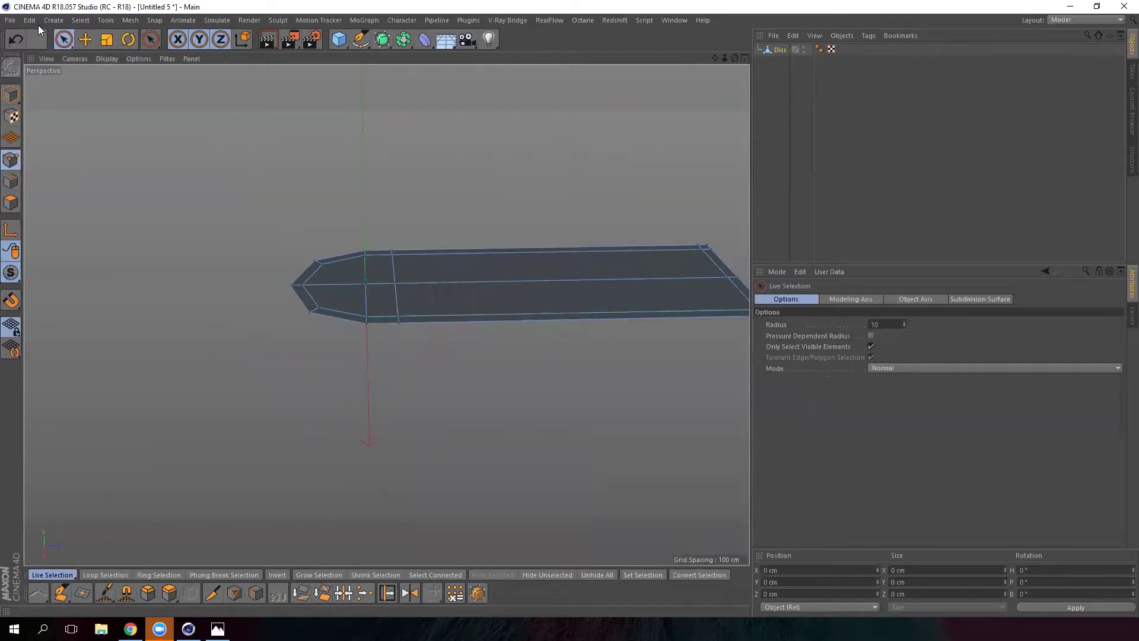
mouse_move(344, 314)
alt+mouse_down()
mouse_move(436, 349)
mouse_move(384, 369)
mouse_move(442, 274)
mouse_move(397, 303)
mouse_move(421, 214)
mouse_move(370, 193)
alt+mouse_up()
click(352, 342)
drag(66, 40, 114, 77)
scroll(318, 146, down, 3)
alt+drag(428, 208, 338, 292)
drag(203, 351, 683, 110)
right_click(513, 238)
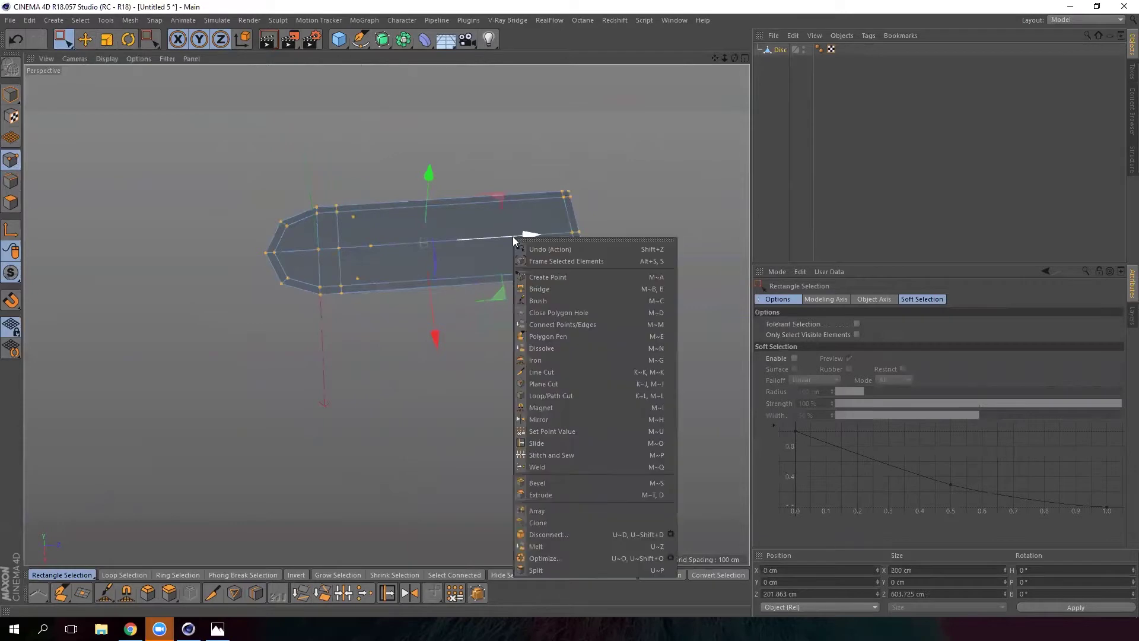
click(573, 557)
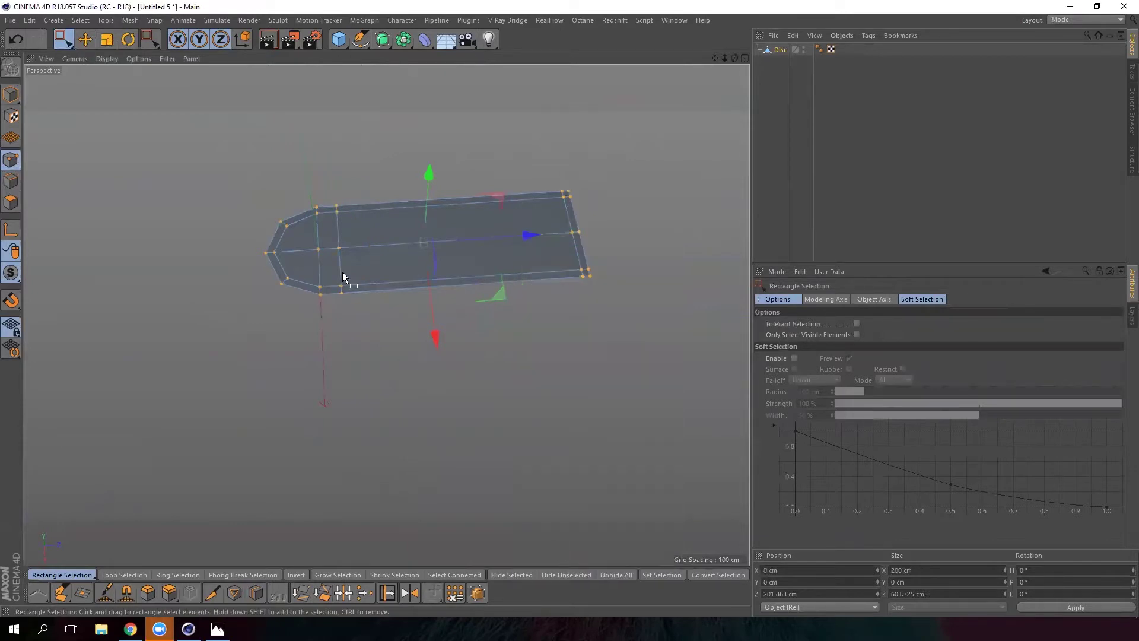
- Select the points of the strip's rounded end and lower them so the end bends down from the new loop
alt+drag(326, 270, 213, 281)
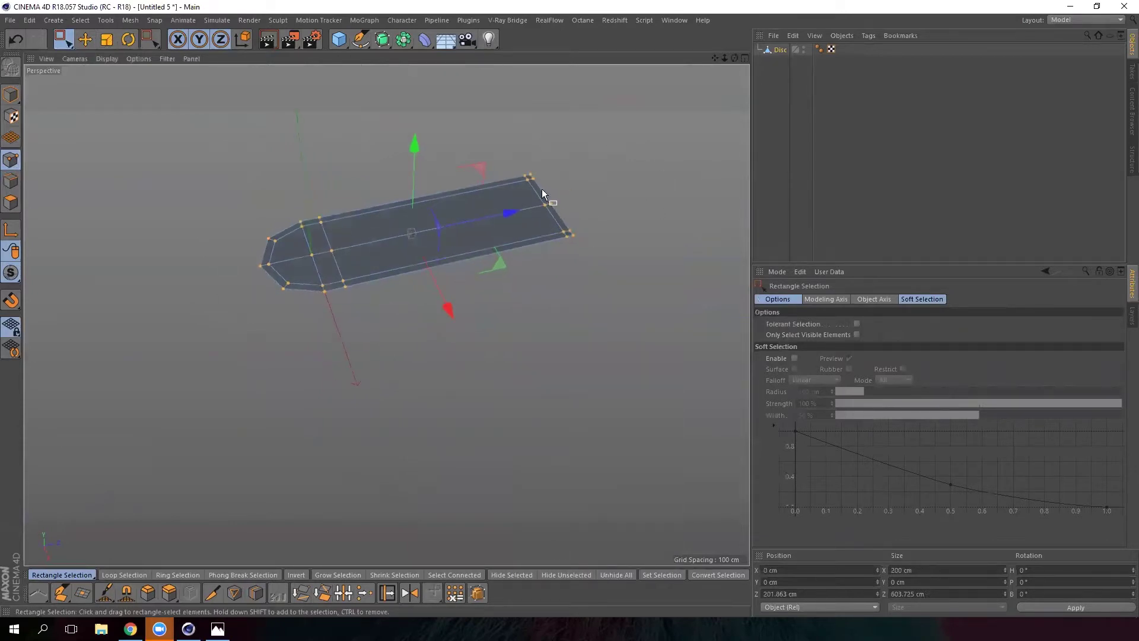
alt+drag(297, 257, 320, 264)
key(e)
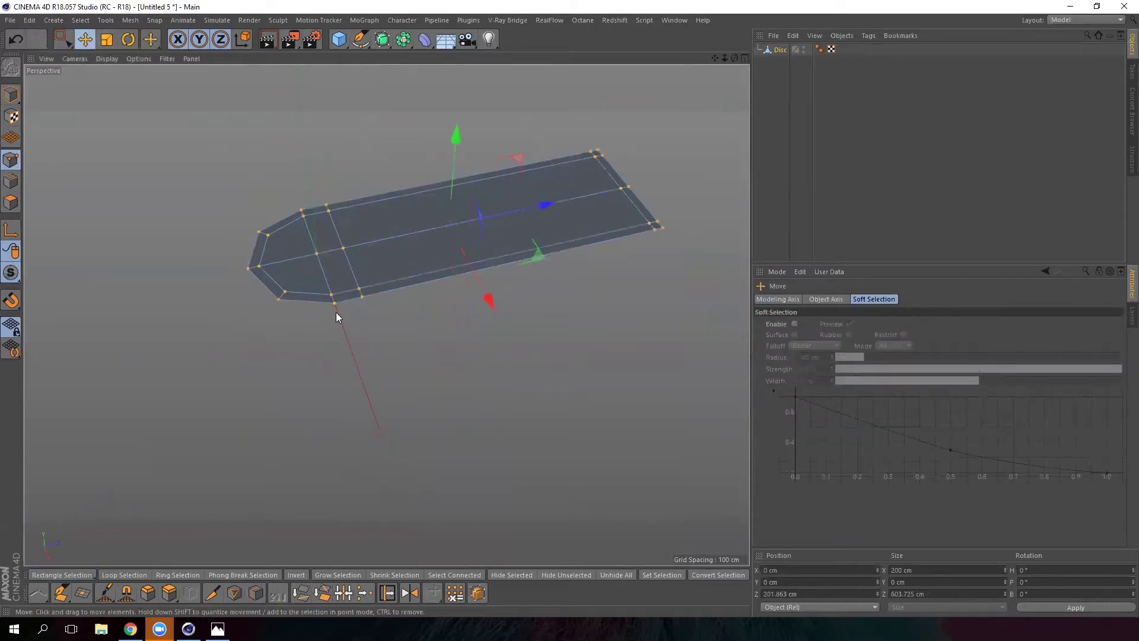
click(239, 249)
alt+right_drag(241, 245, 432, 315)
alt+drag(382, 300, 354, 230)
key(0)
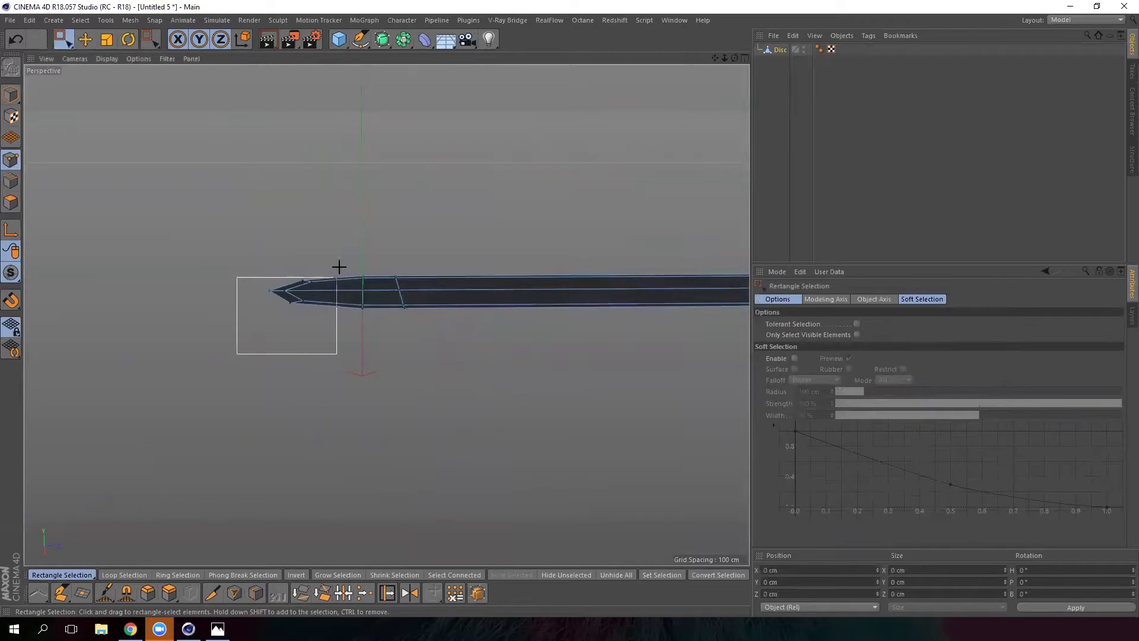
drag(347, 254, 384, 205)
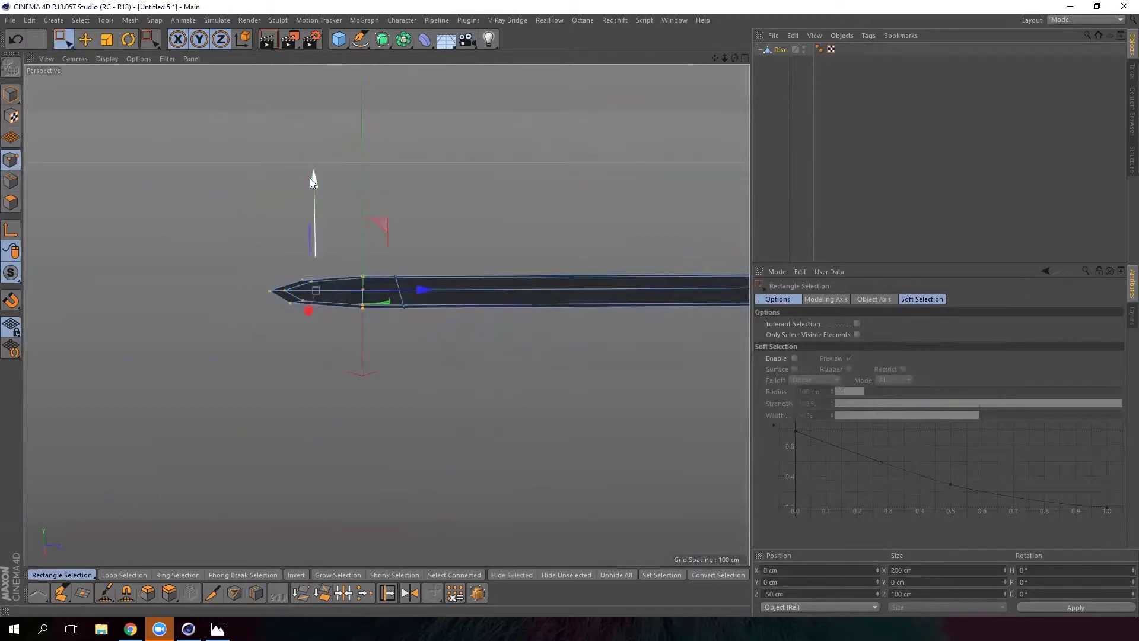
drag(309, 178, 310, 197)
- Lower the front points of the rounded end and its tip further in successive moves to curve the flap downward
drag(267, 371, 288, 226)
scroll(234, 348, up, 2)
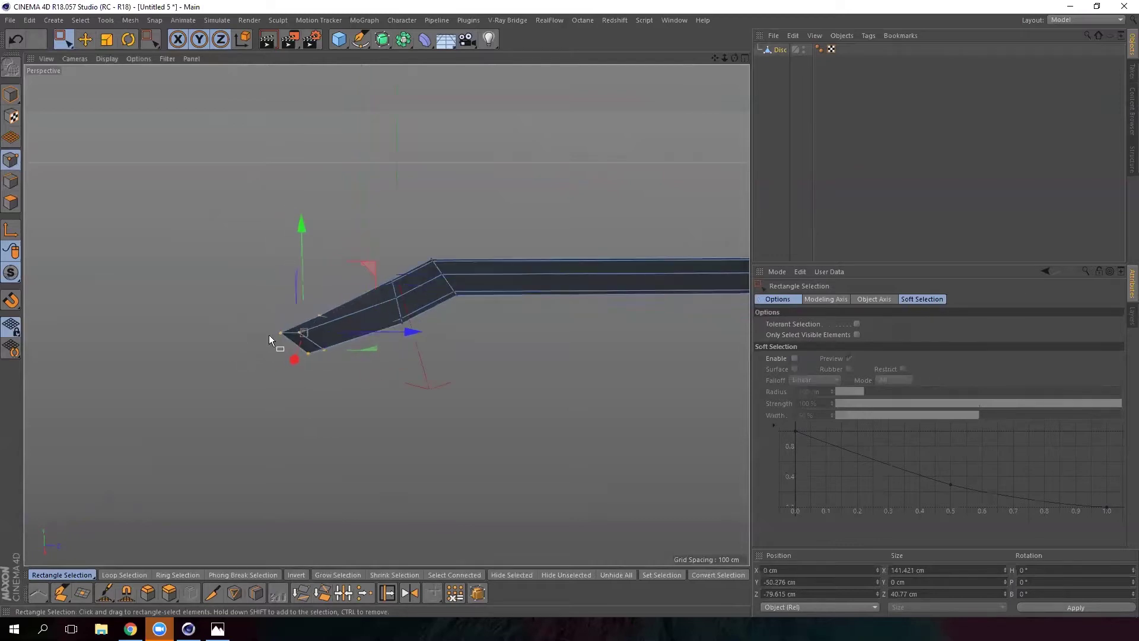
drag(307, 322, 307, 321)
drag(285, 222, 285, 236)
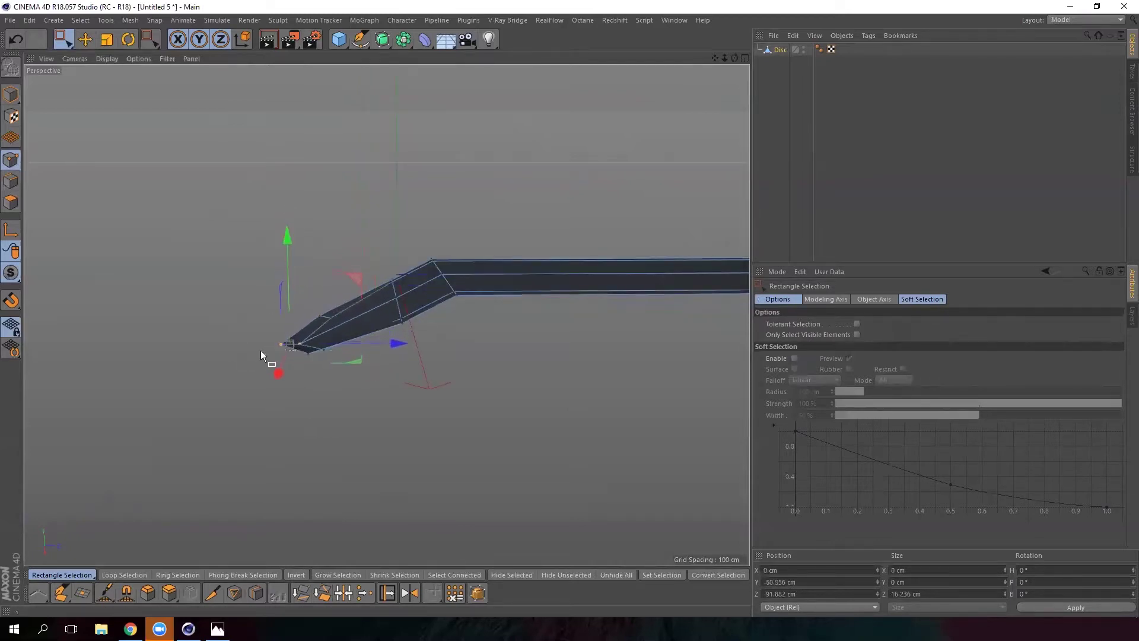
scroll(258, 359, up, 1)
drag(265, 345, 292, 320)
drag(282, 223, 279, 246)
- Select the inner centre-line points of the bent flap and raise them slightly
alt+drag(395, 369, 561, 351)
drag(254, 383, 305, 291)
alt+drag(277, 356, 254, 381)
shift+click(236, 371)
drag(298, 237, 298, 227)
alt+drag(280, 283, 391, 261)
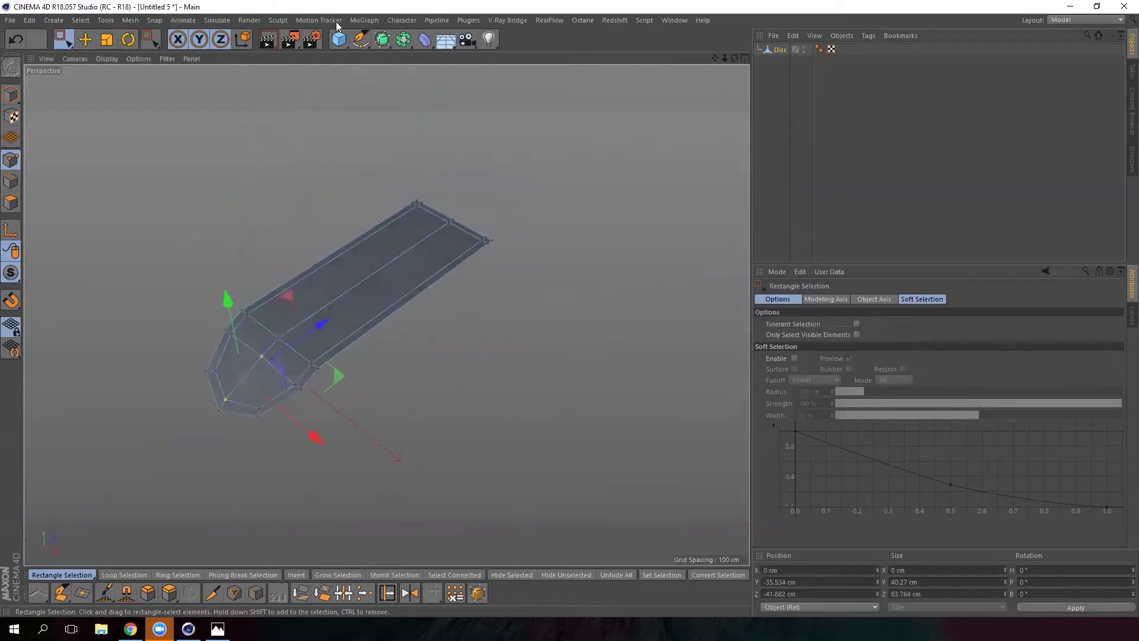
- Try a Subdivision Surface on the strip and delete the generator
click(382, 39)
click(457, 60)
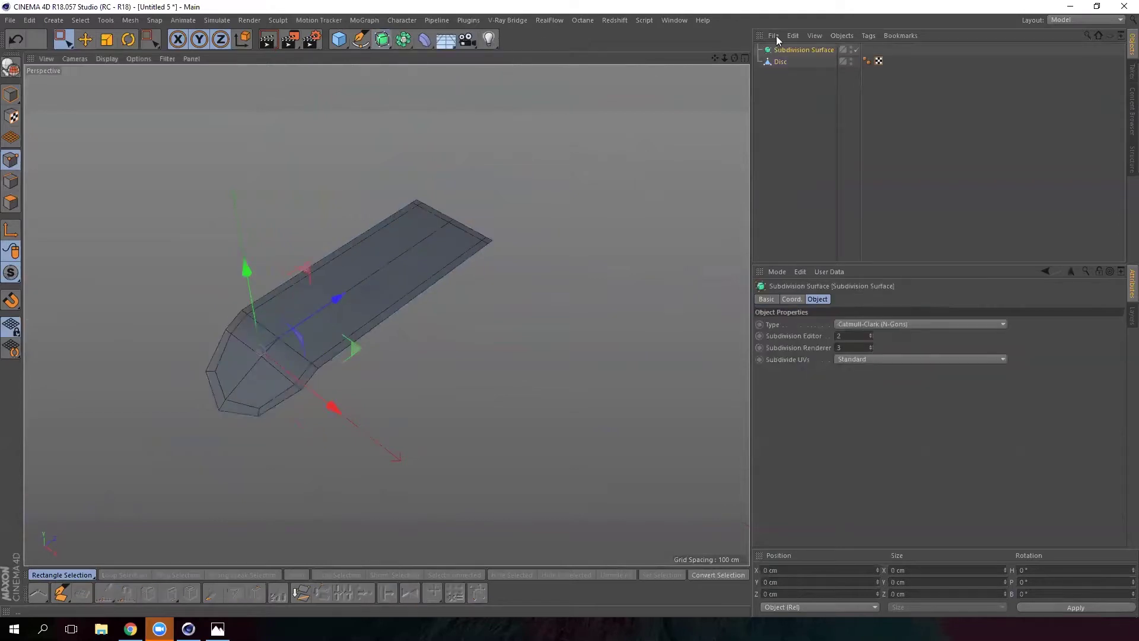
drag(781, 61, 800, 48)
scroll(493, 108, down, 3)
click(85, 42)
click(10, 94)
alt+drag(404, 178, 272, 298)
mouse_move(787, 62)
mouse_down()
mouse_move(800, 49)
mouse_move(800, 61)
mouse_up()
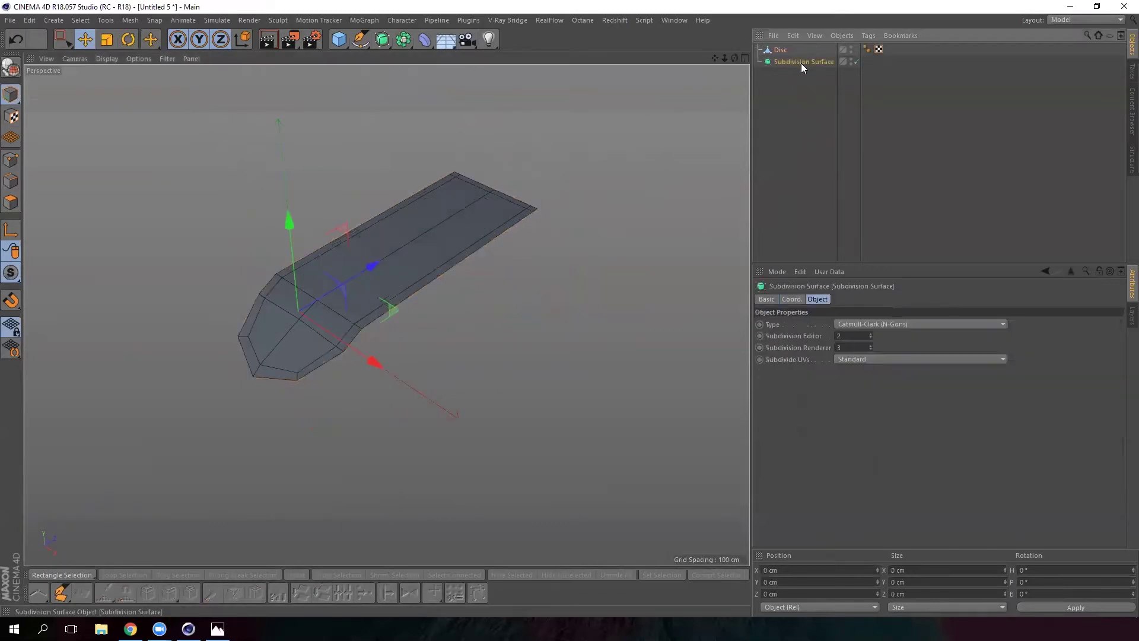
key(Delete)
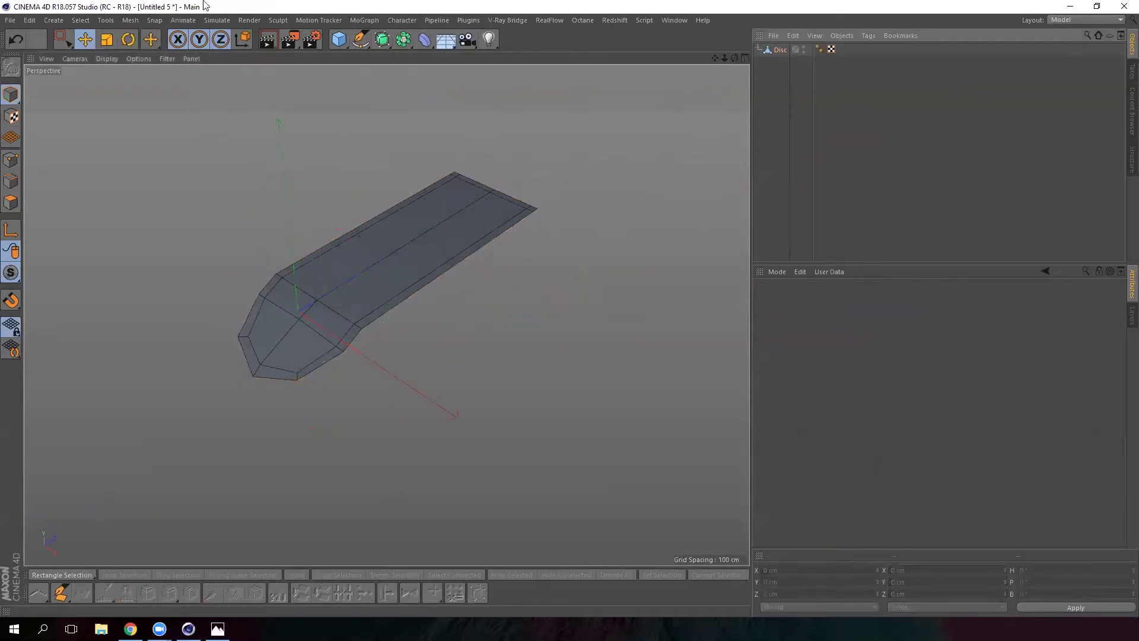
- Add a Cloth Surface generator and nest the Disc strip inside it
click(215, 21)
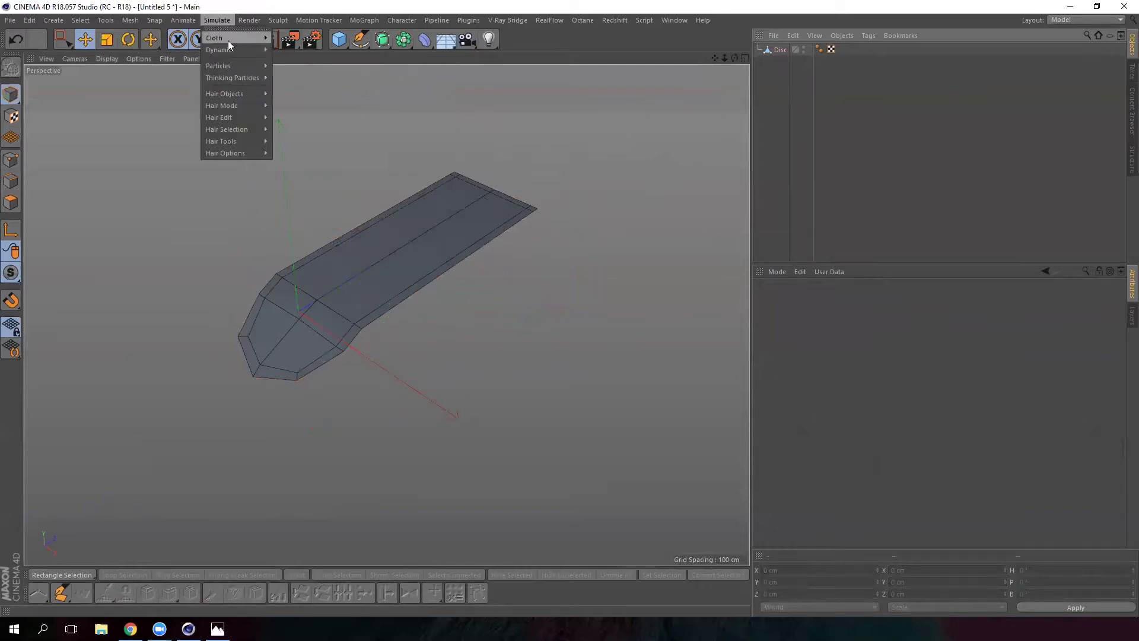
mouse_move(254, 38)
click(305, 43)
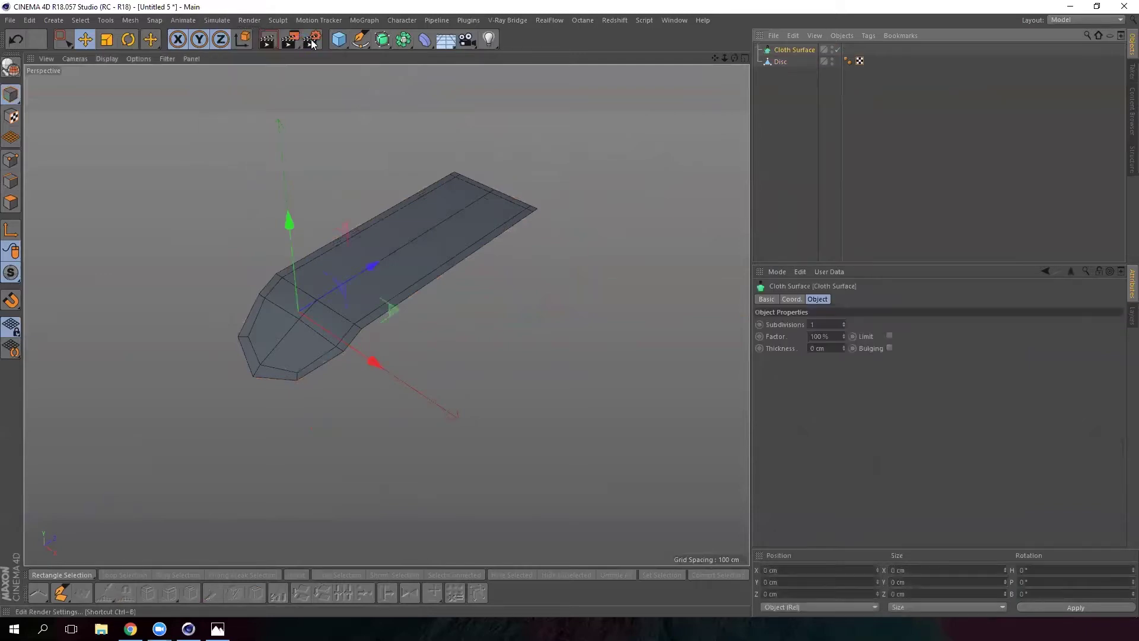
drag(791, 52, 792, 51)
scroll(385, 312, up, 3)
alt+drag(371, 321, 294, 254)
scroll(325, 312, up, 3)
- Set the Cloth Surface to 0 subdivisions and a thickness of 6 cm
click(806, 50)
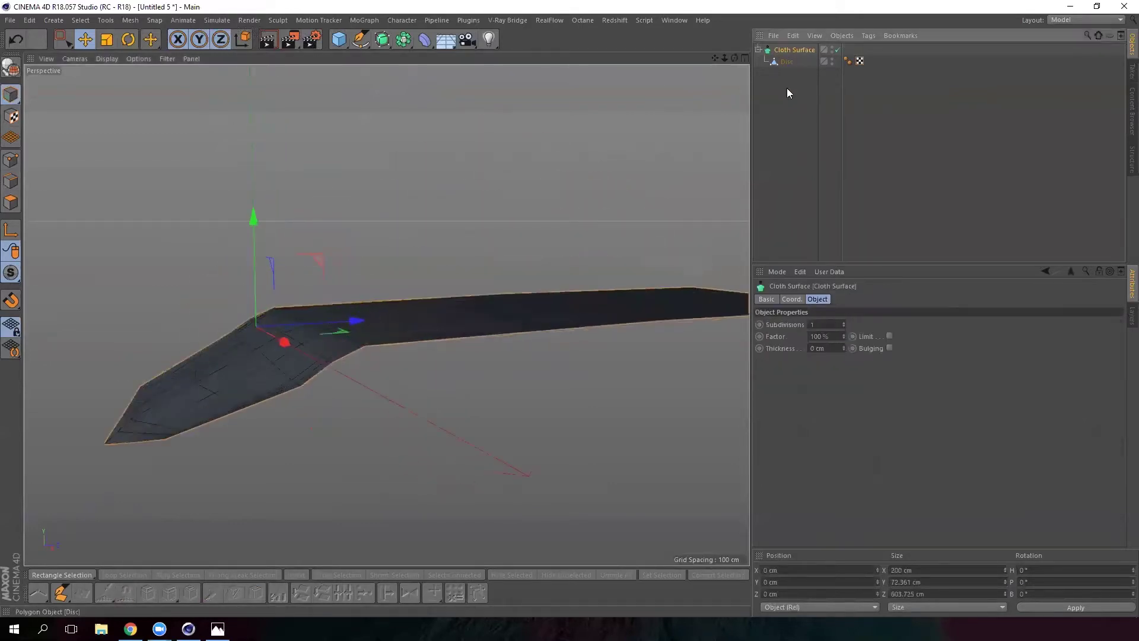
click(844, 325)
click(844, 346)
click(843, 346)
alt+drag(216, 357, 366, 265)
alt+drag(182, 311, 176, 285)
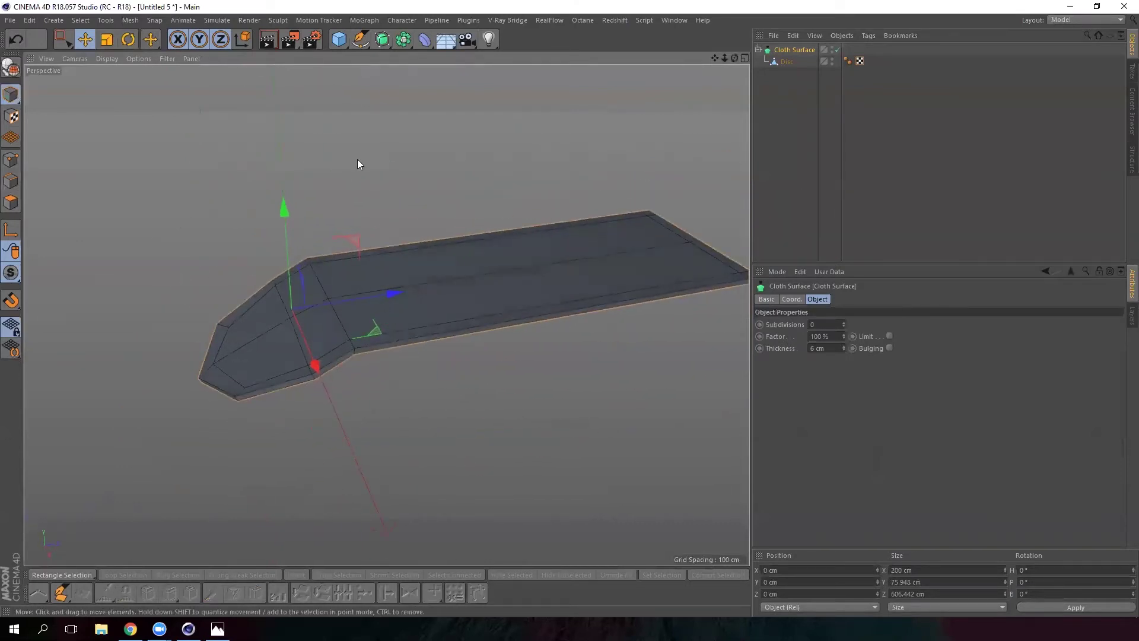
- Add a MoGraph Cloner and nest the Cloth Surface with its strip inside it
scroll(358, 163, down, 3)
alt+drag(359, 163, 414, 249)
click(380, 22)
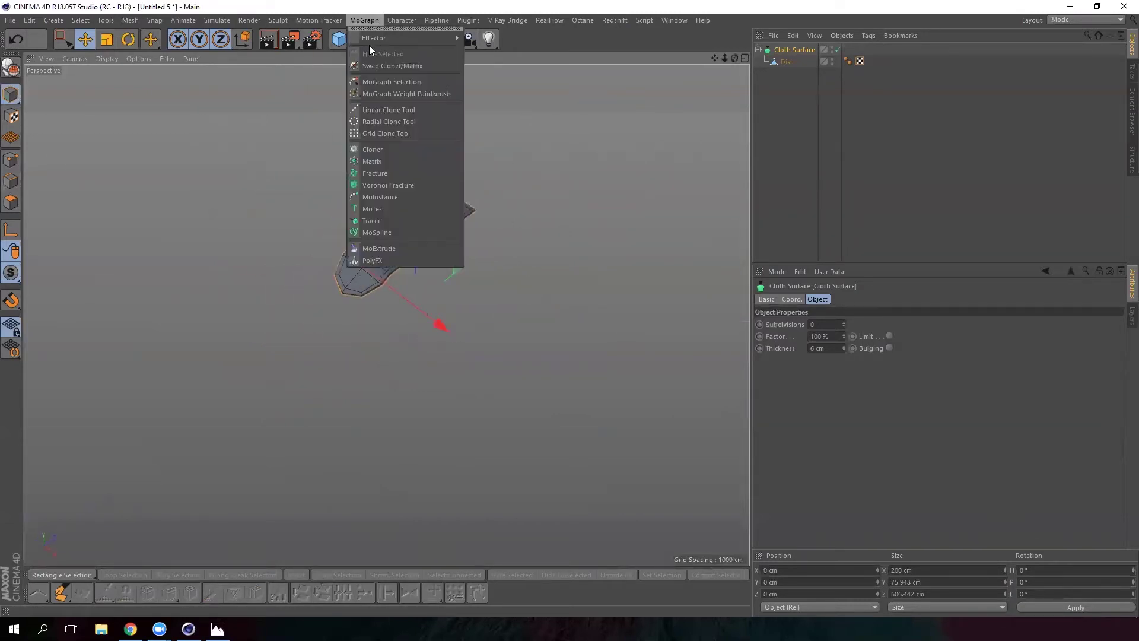
click(392, 147)
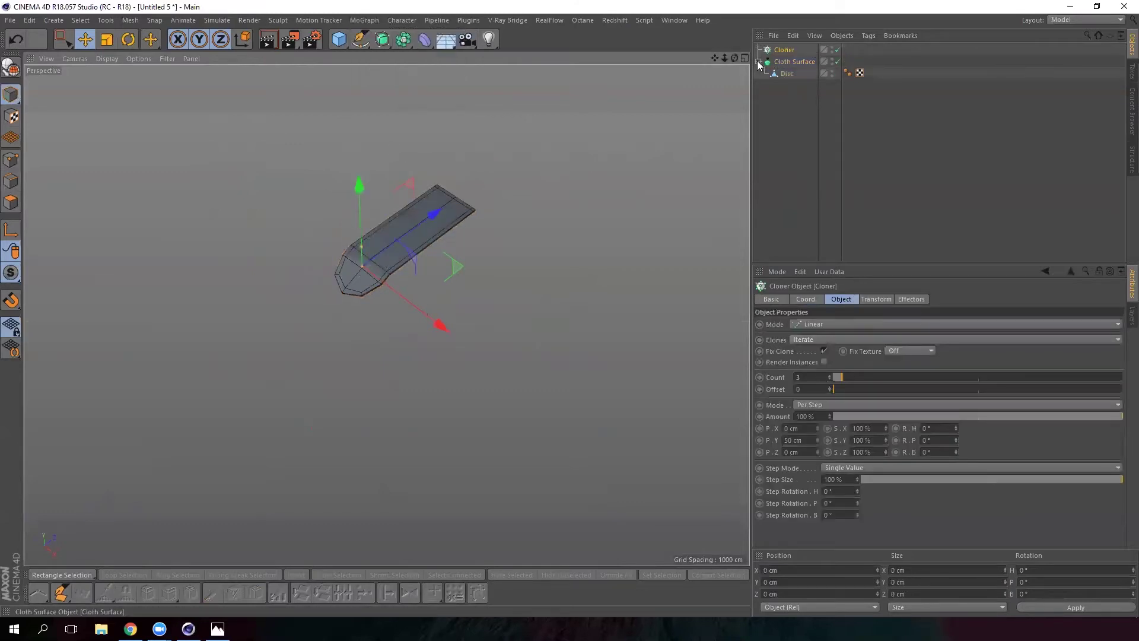
click(759, 63)
click(798, 62)
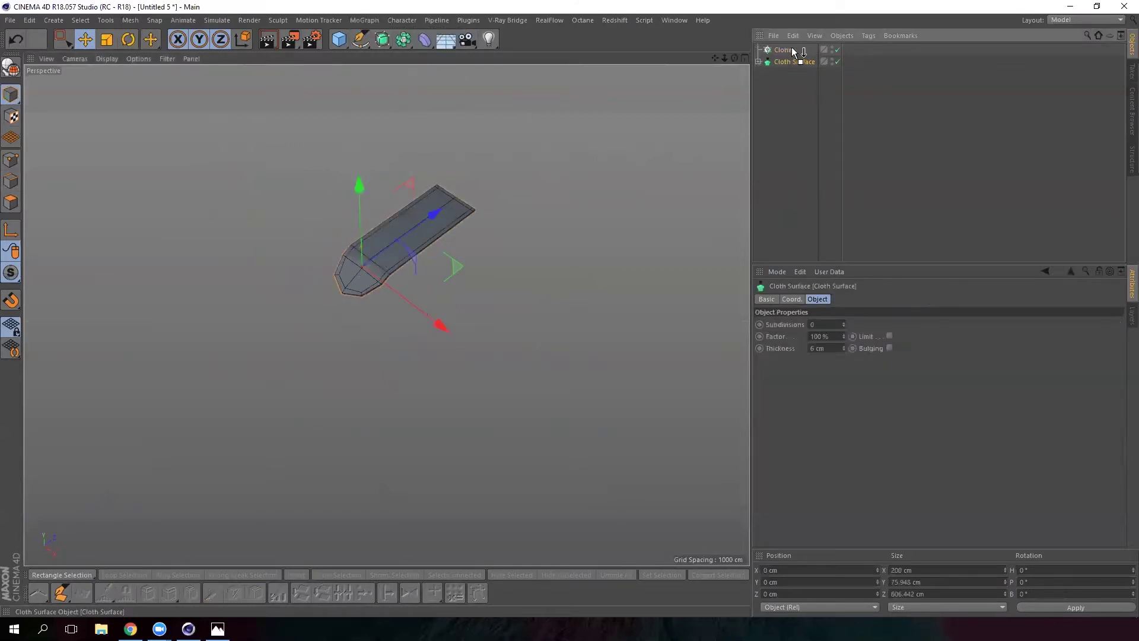
drag(792, 61, 784, 50)
alt+right_drag(378, 198, 397, 181)
alt+drag(371, 255, 424, 220)
alt+right_drag(362, 263, 326, 171)
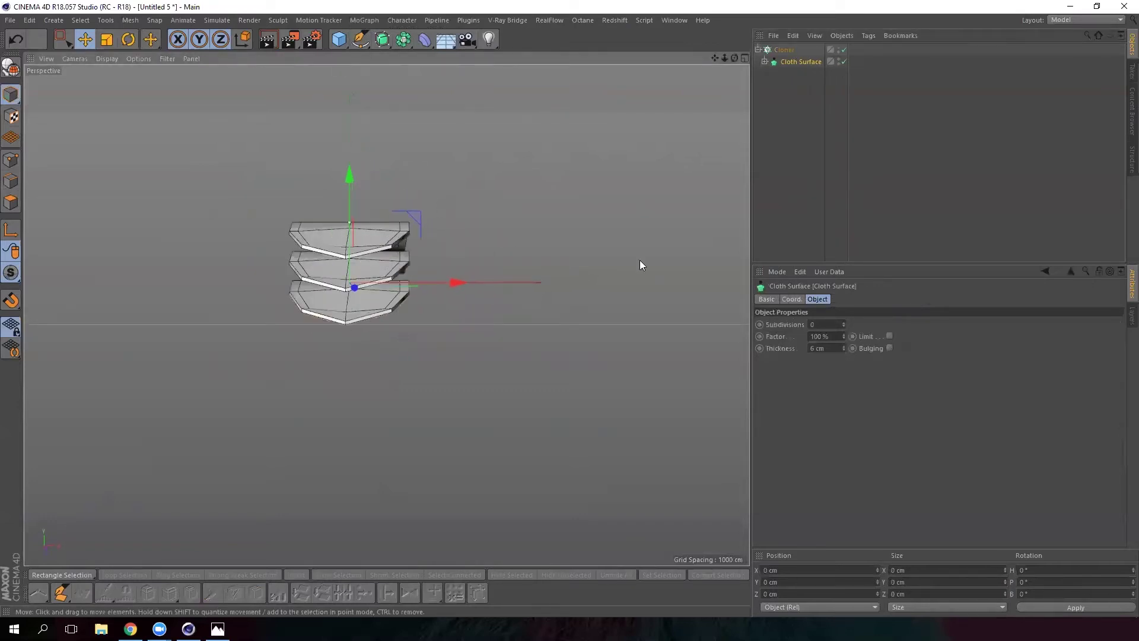
- Set the linear cloner's per-step position to 198 cm in X and 0 cm in Y so the strips lie side by side
click(786, 50)
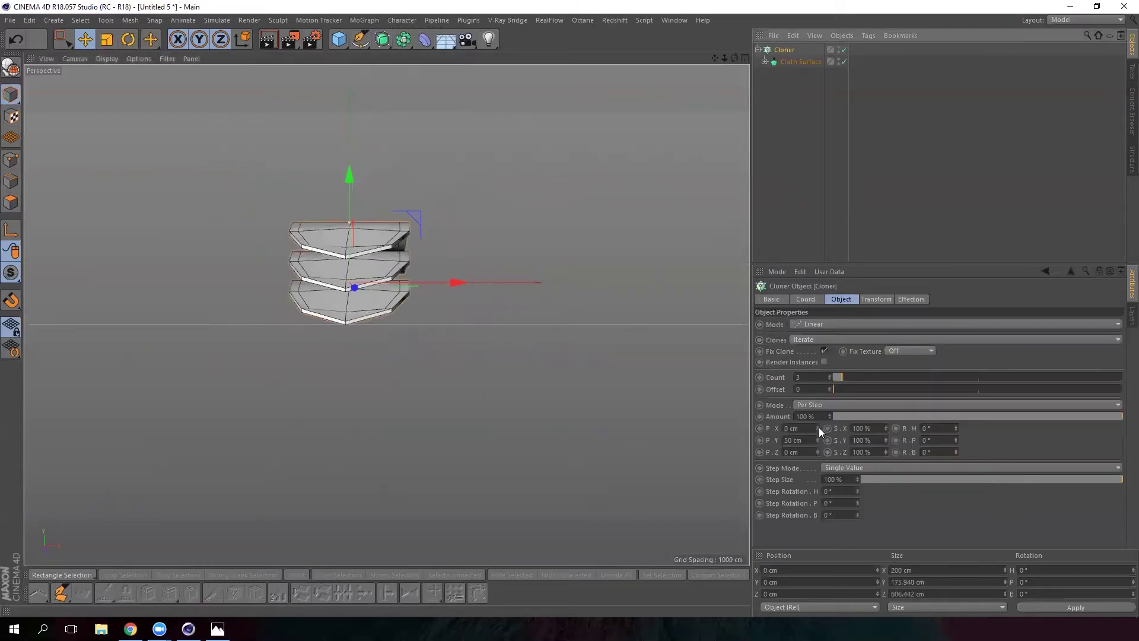
mouse_move(819, 427)
mouse_down()
mouse_move(830, 381)
mouse_move(807, 426)
mouse_up()
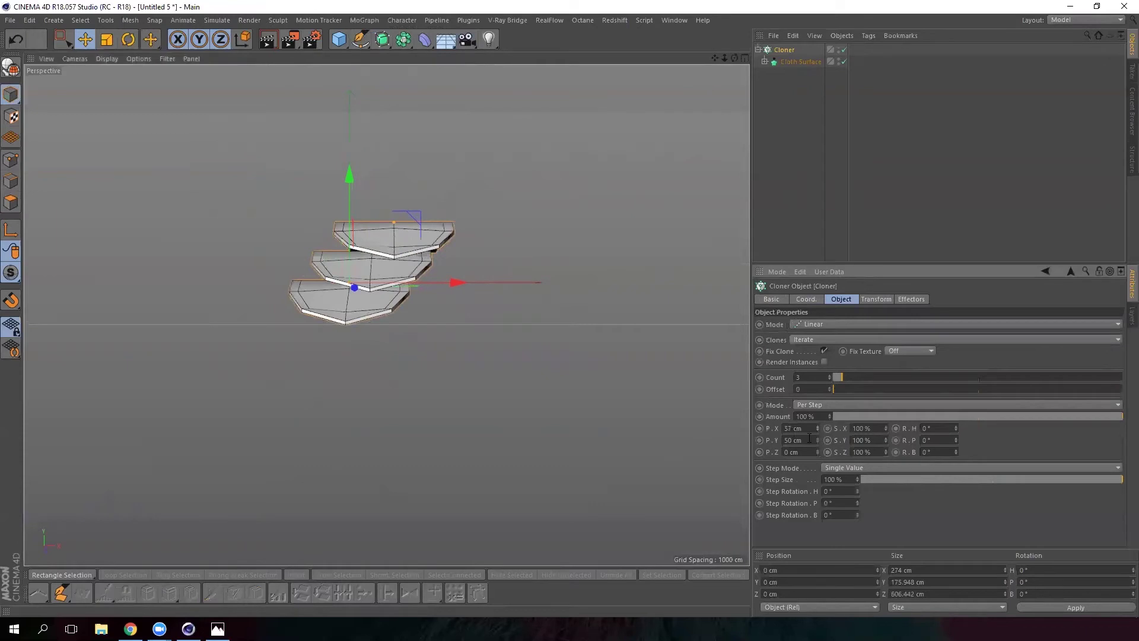
click(810, 439)
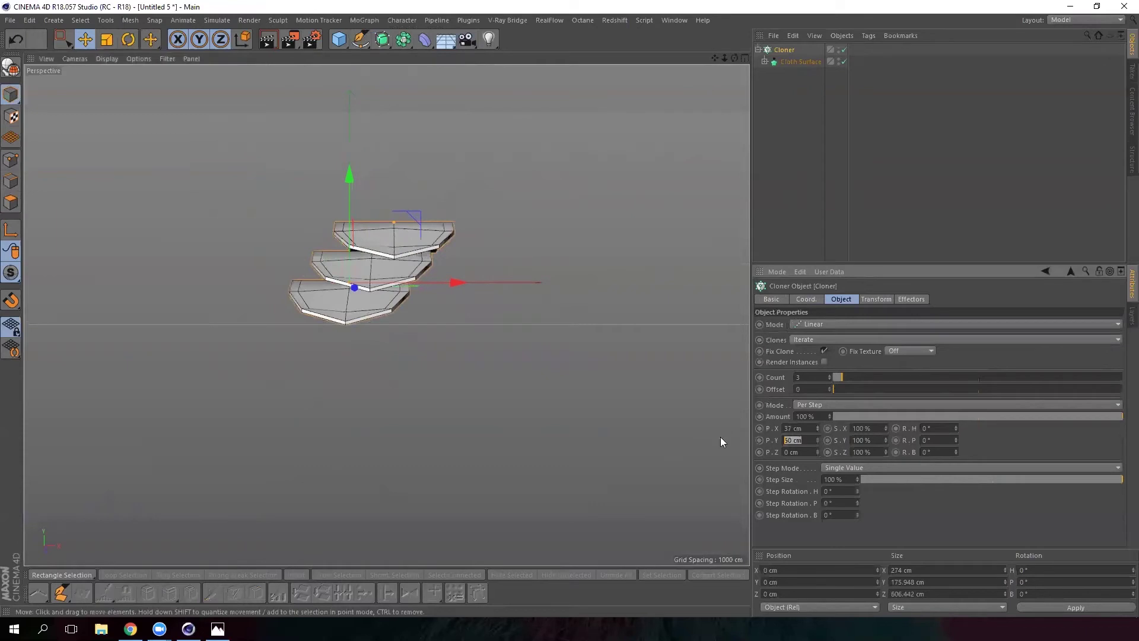
click(791, 50)
click(844, 300)
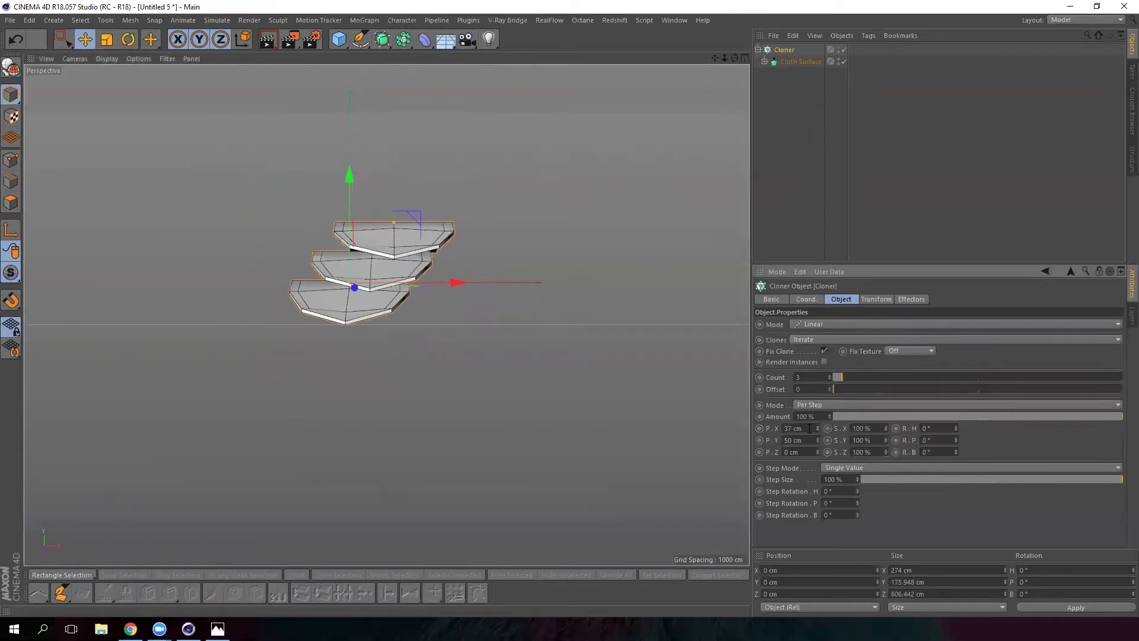
drag(817, 429, 818, 409)
key(Tab)
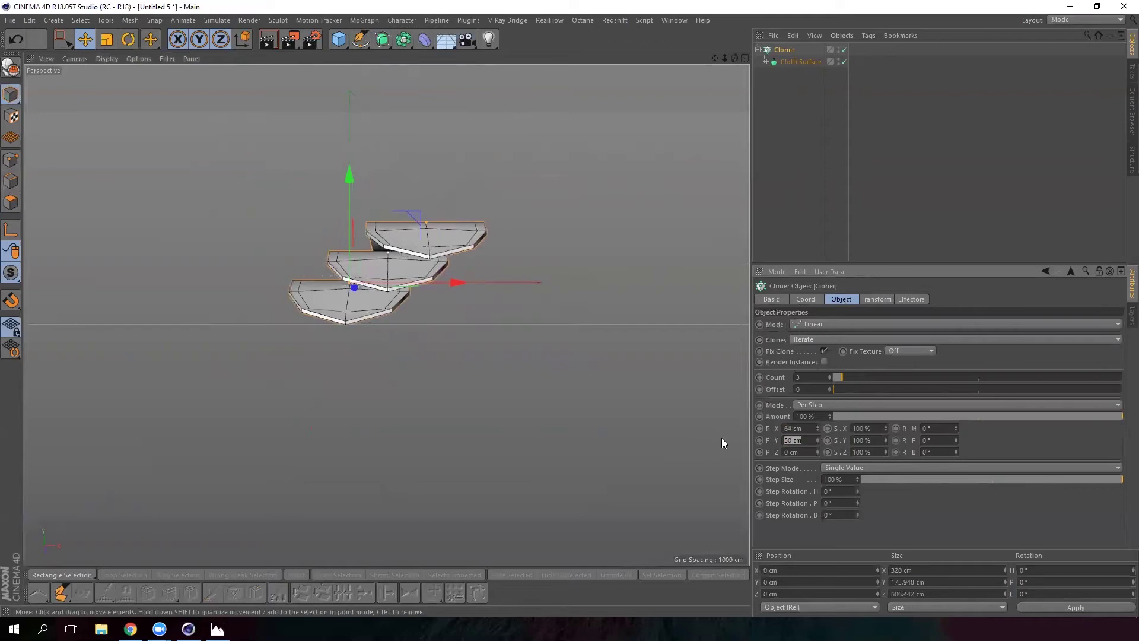
text(0)
key(Return)
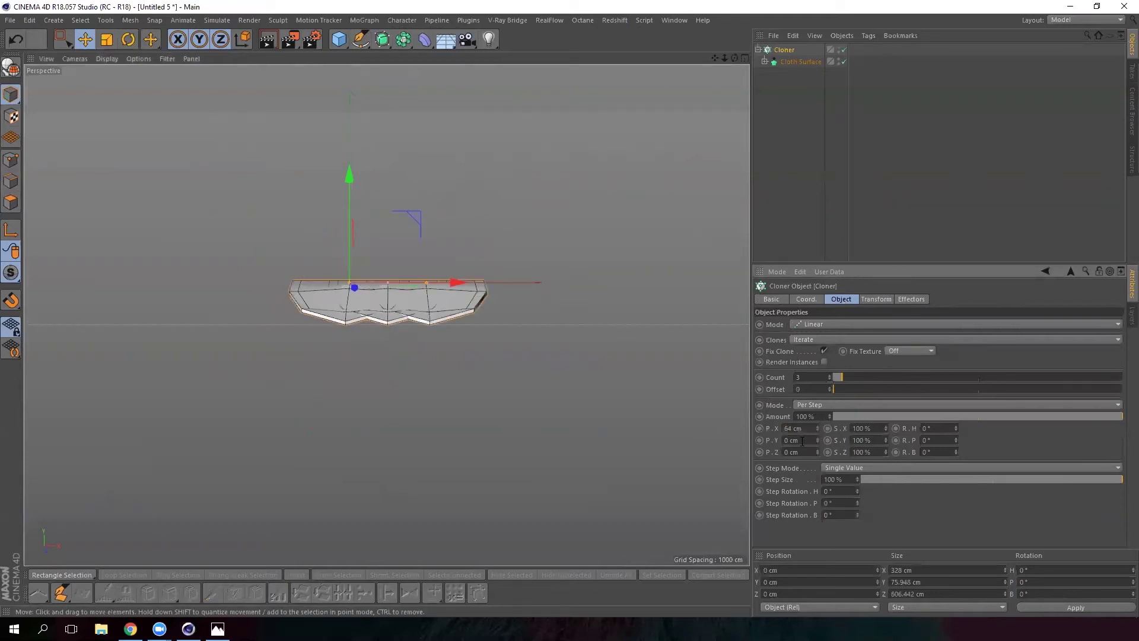
drag(818, 424, 844, 344)
mouse_move(555, 343)
alt+mouse_down()
mouse_move(519, 481)
mouse_move(588, 387)
mouse_move(611, 270)
mouse_move(408, 346)
mouse_move(451, 368)
alt+mouse_up()
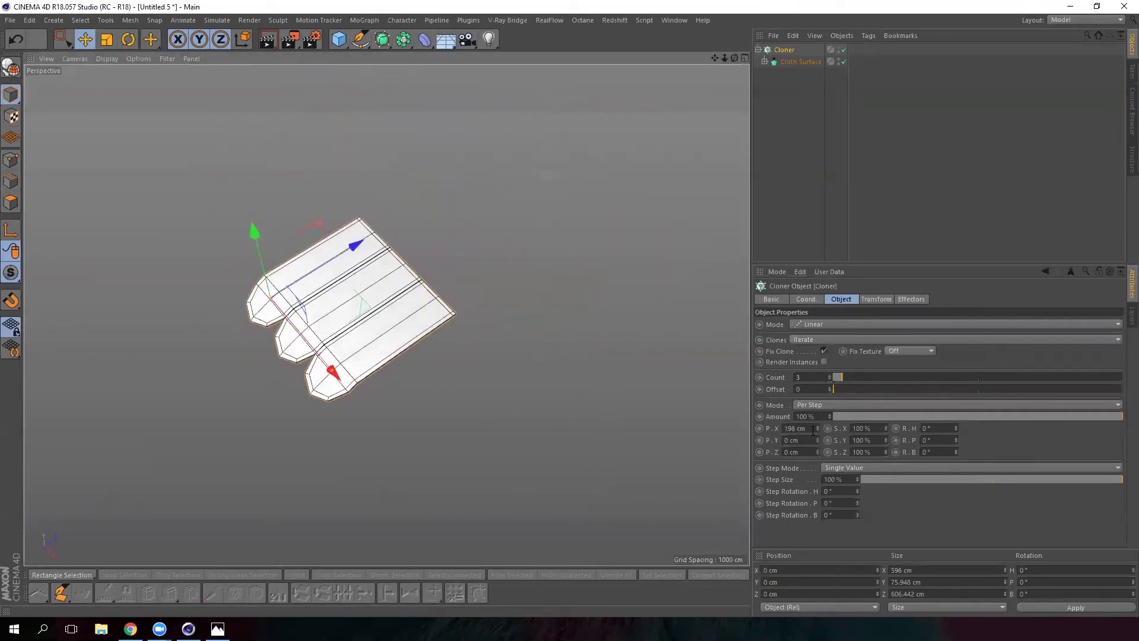
- Set the cloner's count to 10 to extend the row of strips into an awning
drag(833, 378, 833, 377)
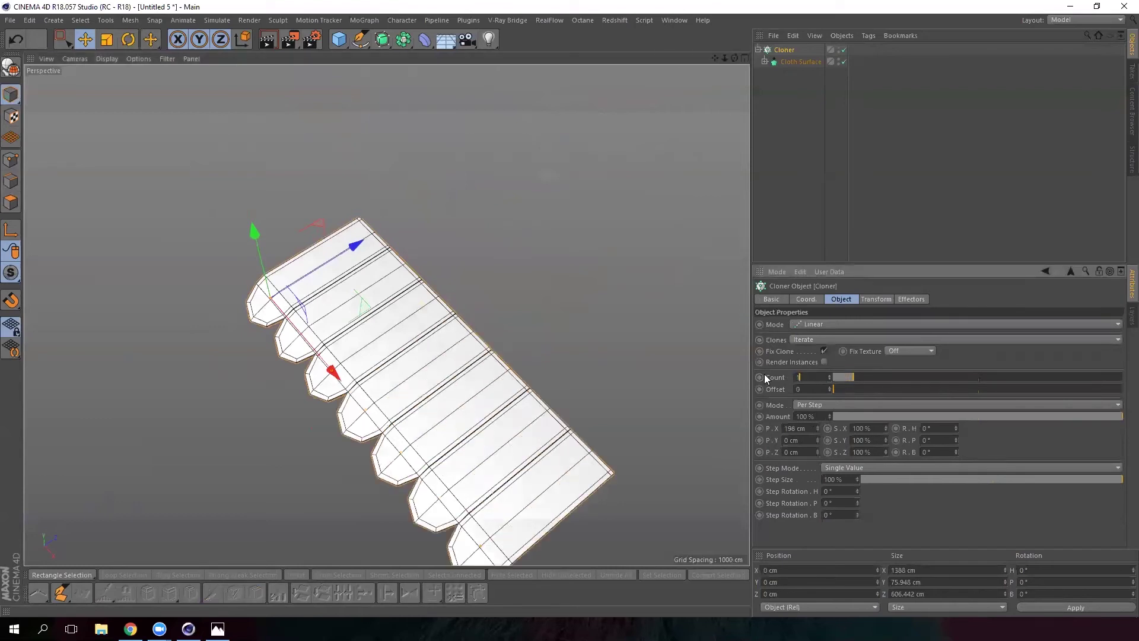
key(Return)
scroll(558, 376, down, 2)
alt+middle_drag(558, 376, 474, 237)
scroll(473, 237, down, 2)
mouse_move(475, 308)
alt+mouse_down()
mouse_move(445, 229)
mouse_move(475, 248)
mouse_move(431, 226)
mouse_move(424, 283)
alt+mouse_up()
click(597, 305)
mouse_move(597, 305)
alt+mouse_down()
mouse_move(593, 354)
mouse_move(495, 351)
mouse_move(523, 438)
mouse_move(552, 409)
alt+mouse_up()
- Scale the Disc strip inside the Cloth Surface narrower along the X axis only, leaving gaps between the clones
click(765, 61)
click(794, 73)
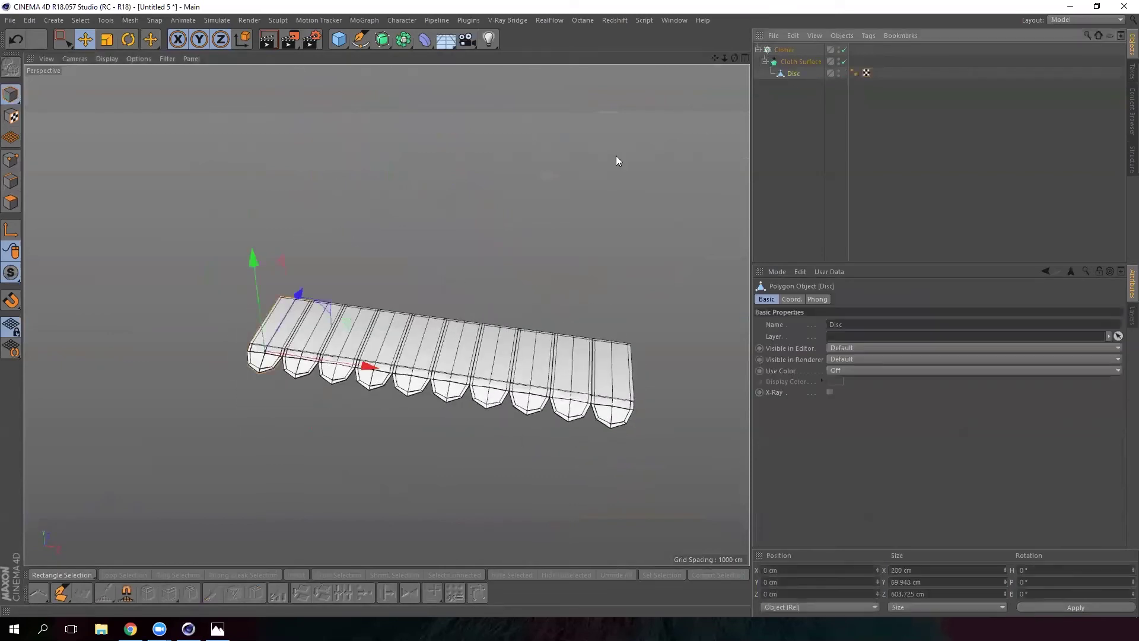
click(108, 39)
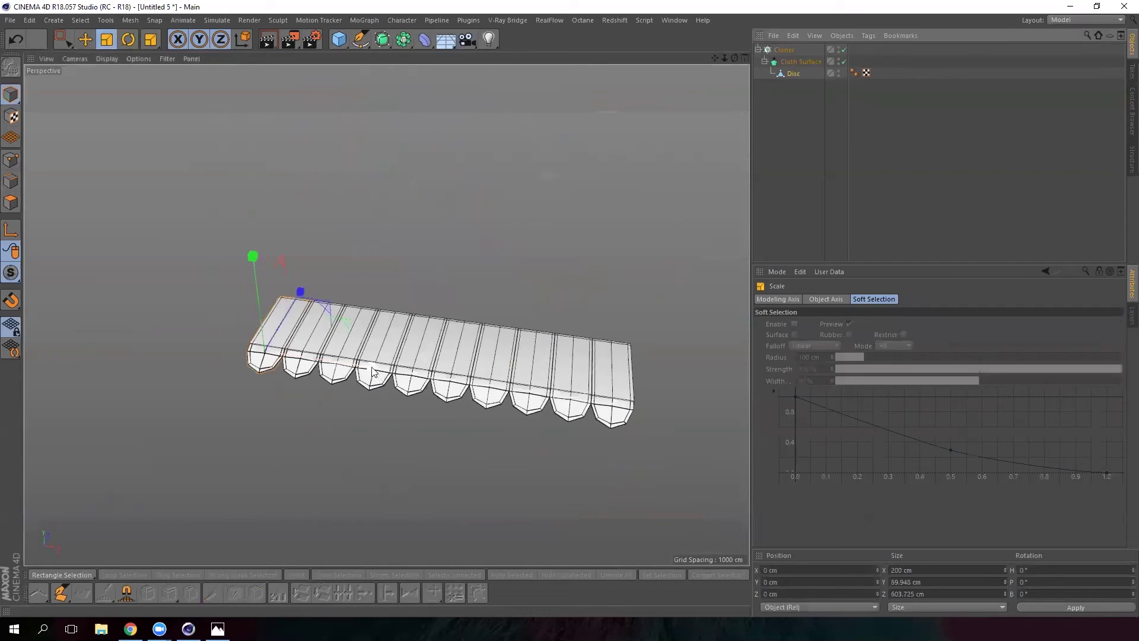
drag(371, 367, 343, 358)
- Set the cloner's per-step X position to 140 cm and its count to 12 to close up the narrowed strips
click(790, 51)
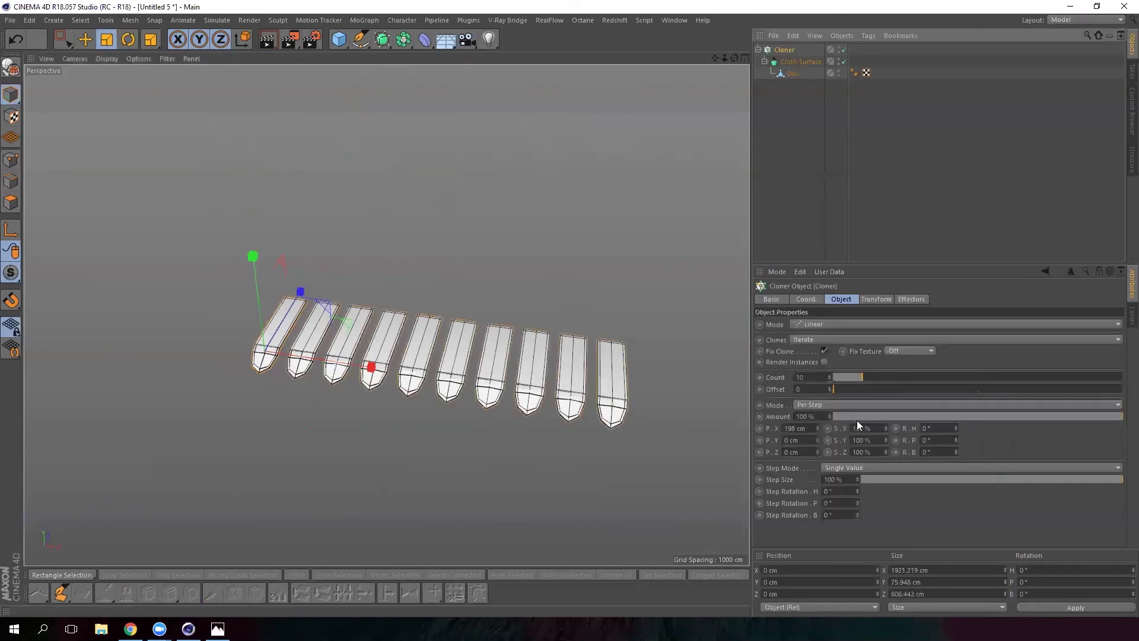
drag(817, 431, 814, 470)
alt+drag(371, 387, 343, 392)
drag(808, 378, 744, 382)
text(12)
key(Return)
- Add a Subdivision Surface and nest the Cloner with its strips inside it to smooth the awning
alt+drag(538, 331, 356, 148)
drag(382, 39, 396, 58)
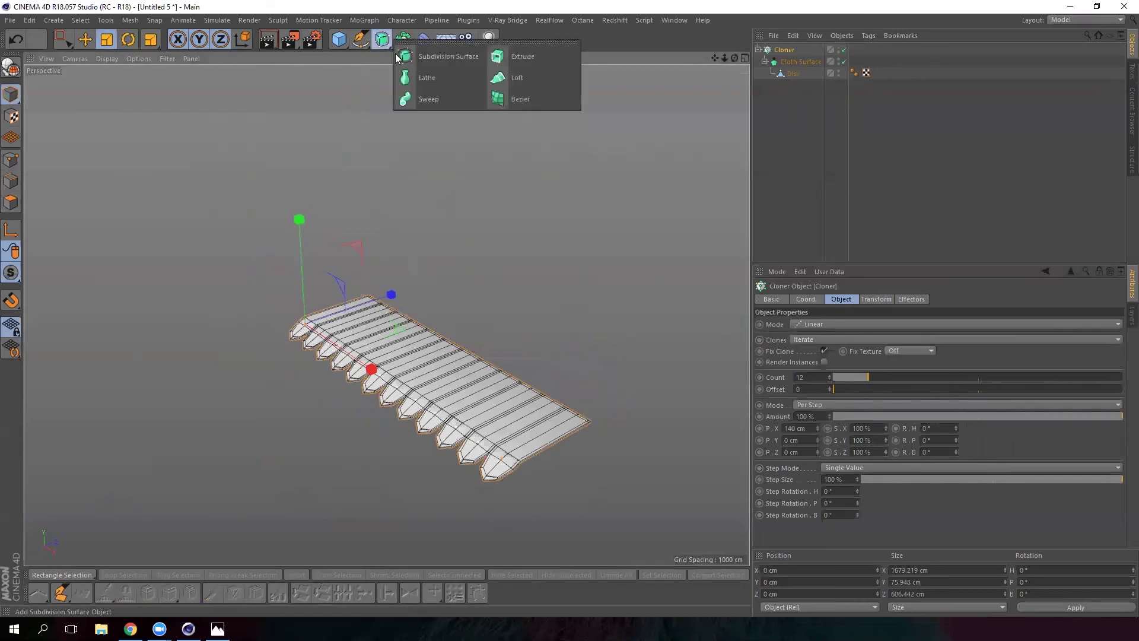
click(448, 58)
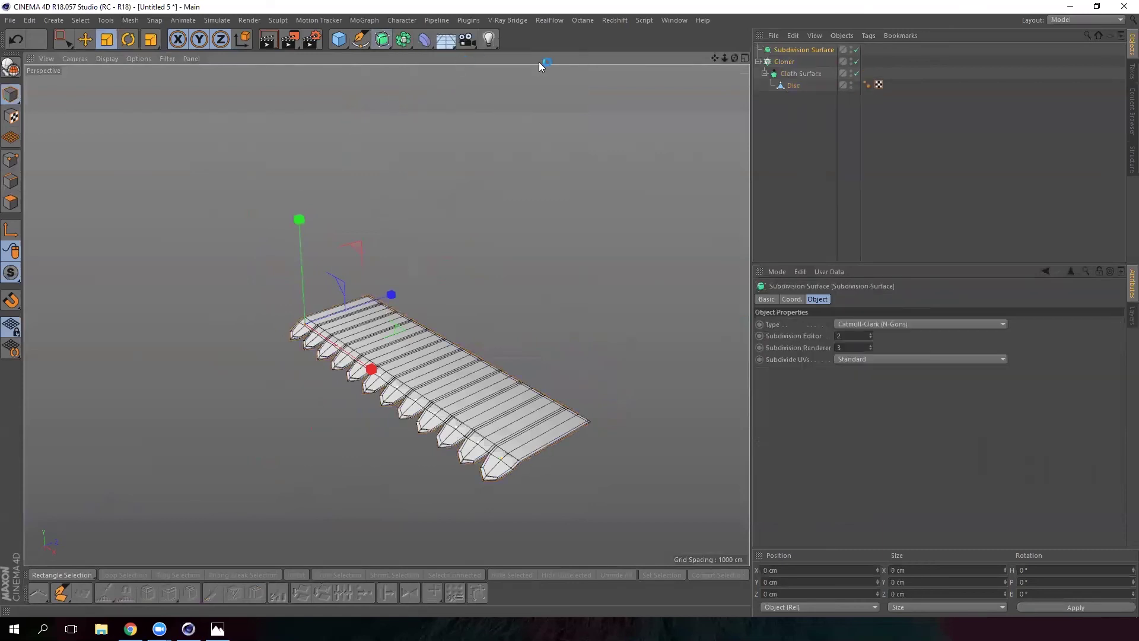
click(759, 61)
drag(803, 52, 801, 49)
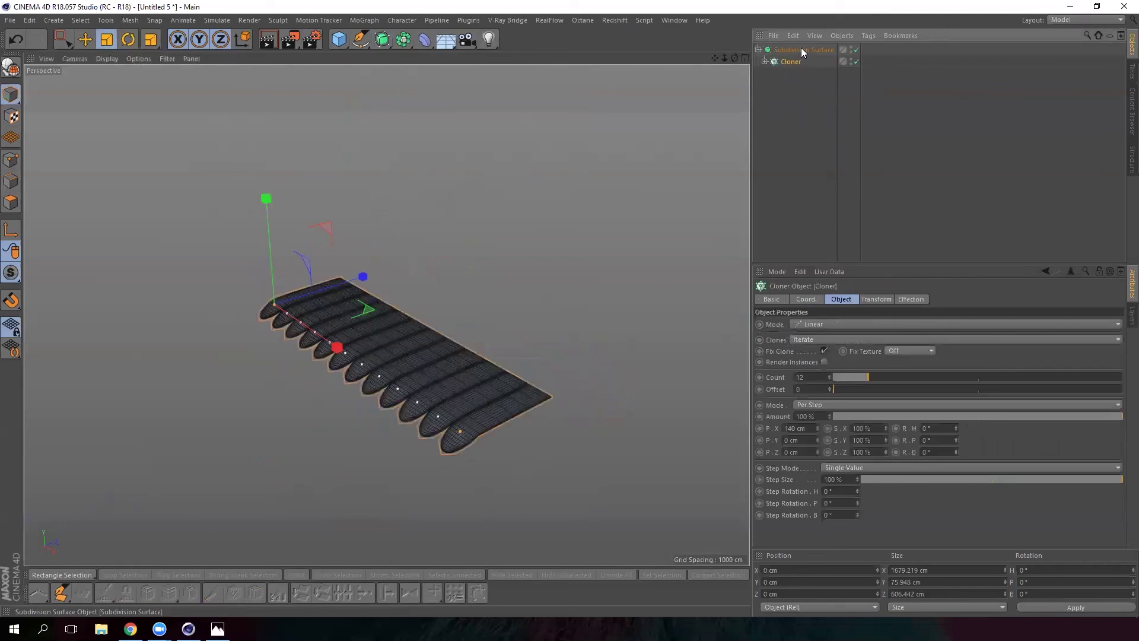
- Deselect all objects and switch the viewport display to plain shading without wireframe lines
click(783, 51)
click(787, 89)
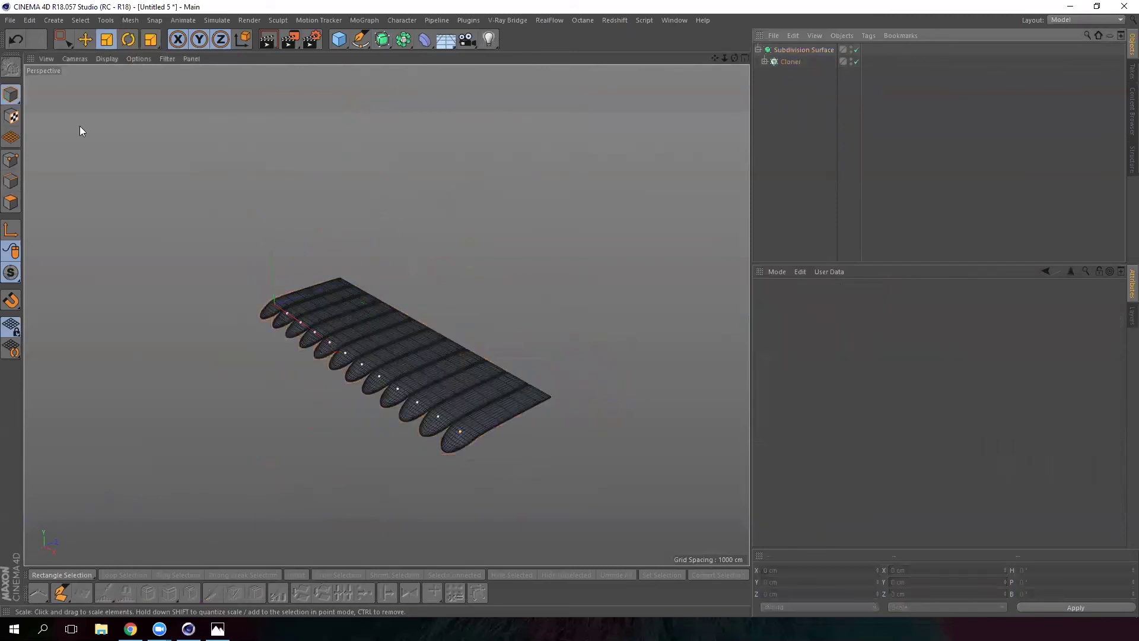
click(107, 58)
click(123, 79)
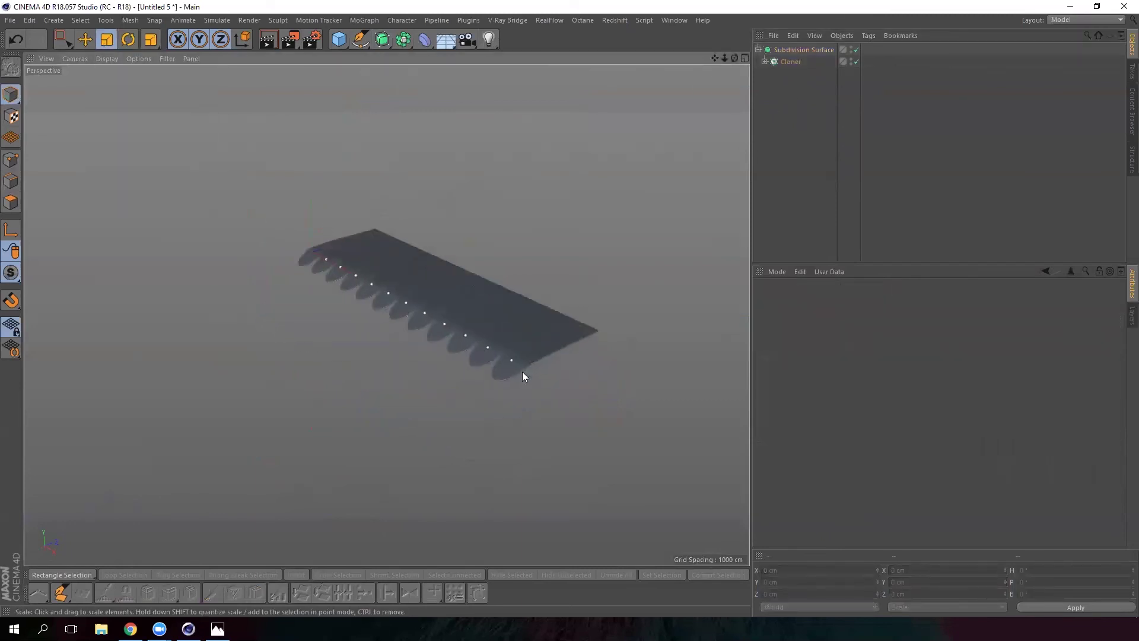